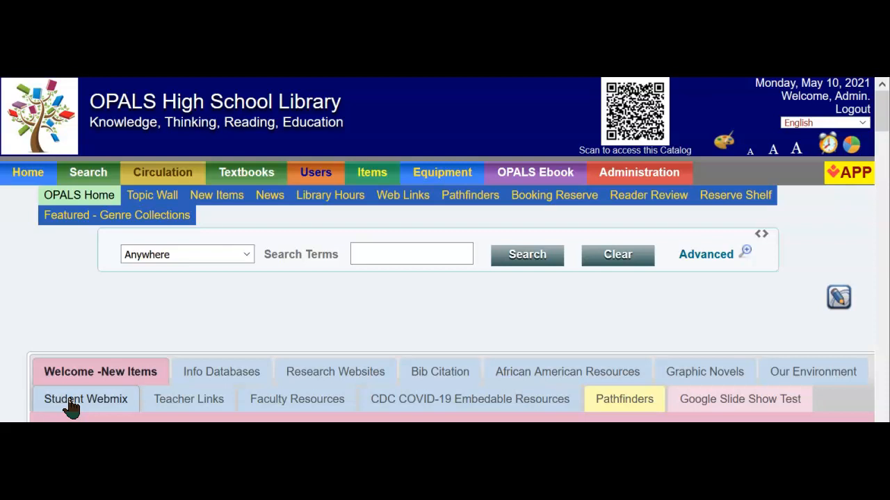
Step: Open the MARC Editor and bring its list of record templates into view
{"action": "left_click", "coordinate": [60, 371]}
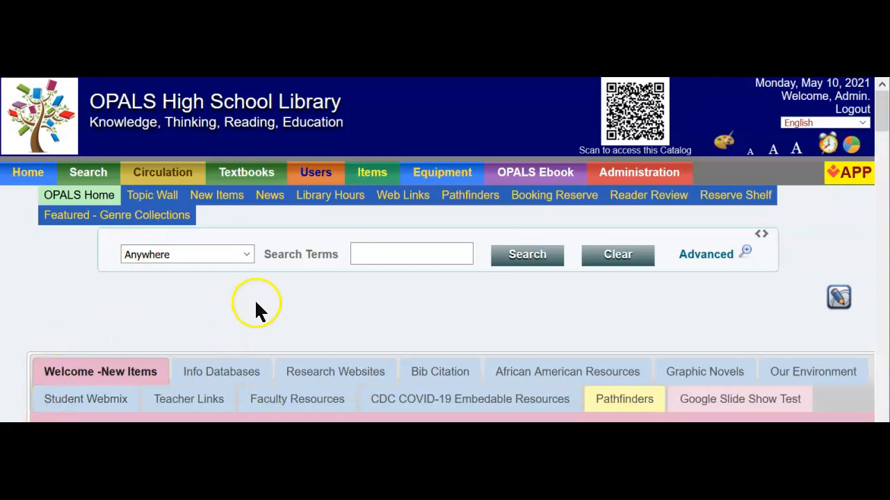
{"action": "mouse_move", "coordinate": [373, 174]}
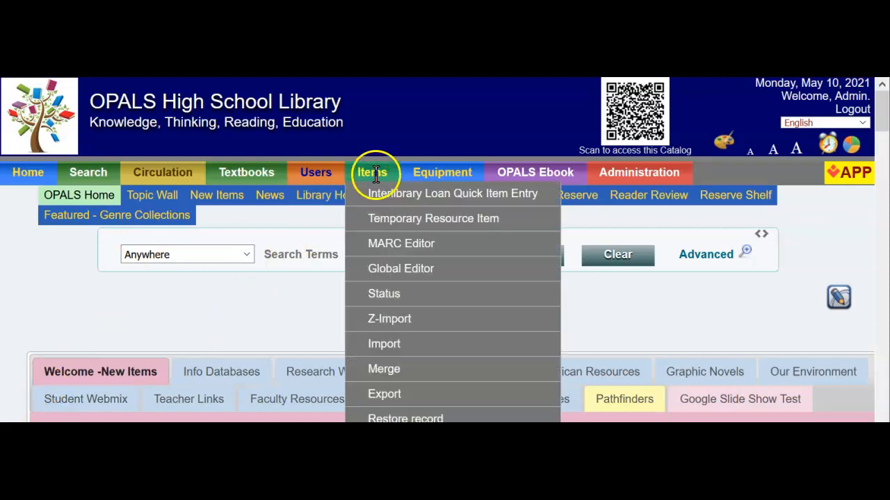
{"action": "left_click", "coordinate": [402, 244]}
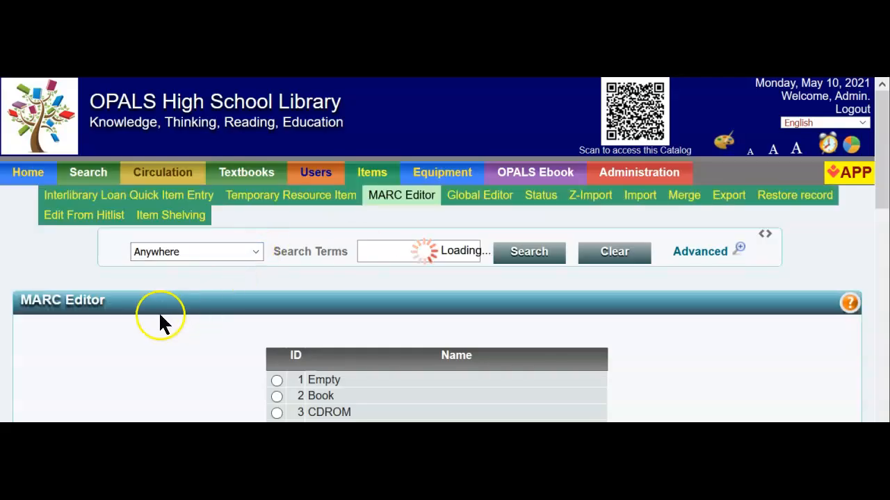
{"action": "scroll", "coordinate": [160, 319], "scroll_direction": "down", "scroll_amount": 3}
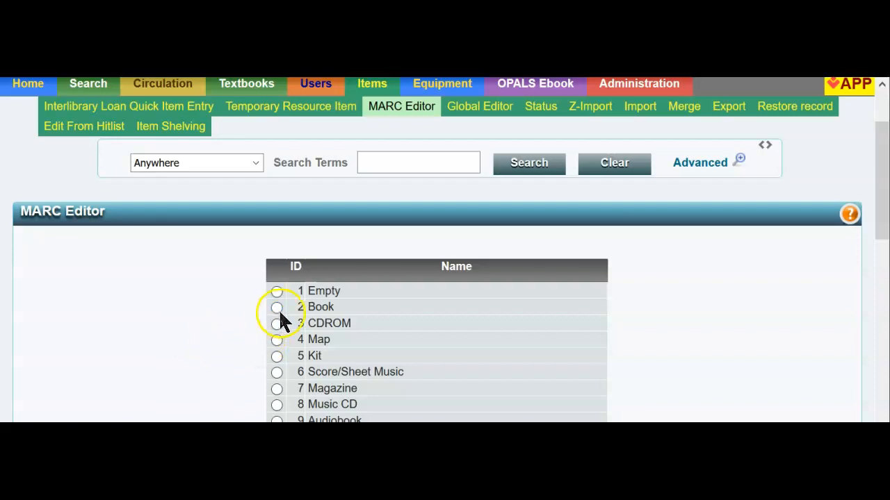
{"action": "double_click", "coordinate": [317, 306]}
{"action": "left_click", "coordinate": [364, 313]}
{"action": "left_click_drag", "start_coordinate": [306, 290], "coordinate": [340, 291]}
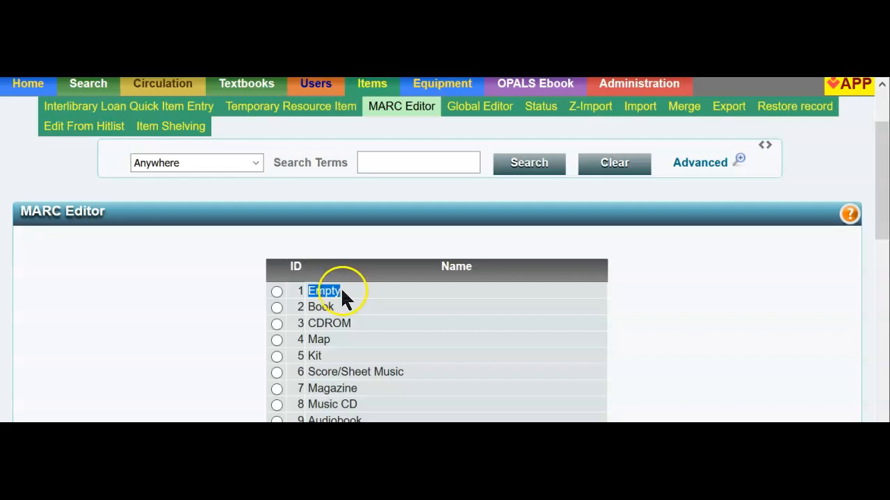
{"action": "left_click", "coordinate": [365, 282]}
Step: Open the Book template for editing
{"action": "scroll", "coordinate": [375, 285], "scroll_direction": "down", "scroll_amount": 1}
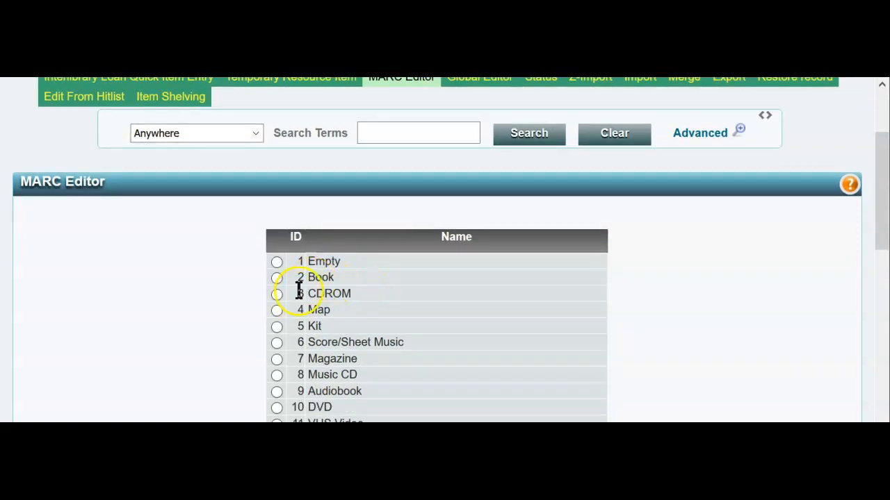
{"action": "scroll", "coordinate": [310, 288], "scroll_direction": "down", "scroll_amount": 2}
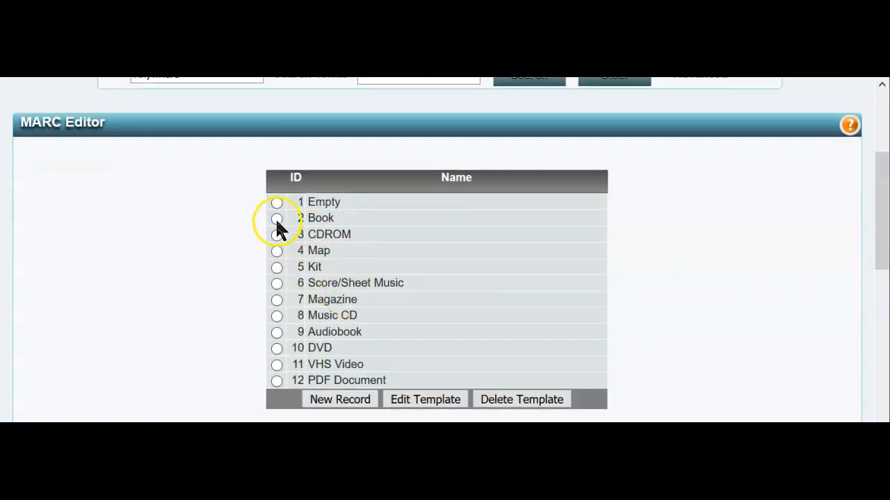
{"action": "left_click", "coordinate": [276, 219]}
{"action": "left_click", "coordinate": [428, 400]}
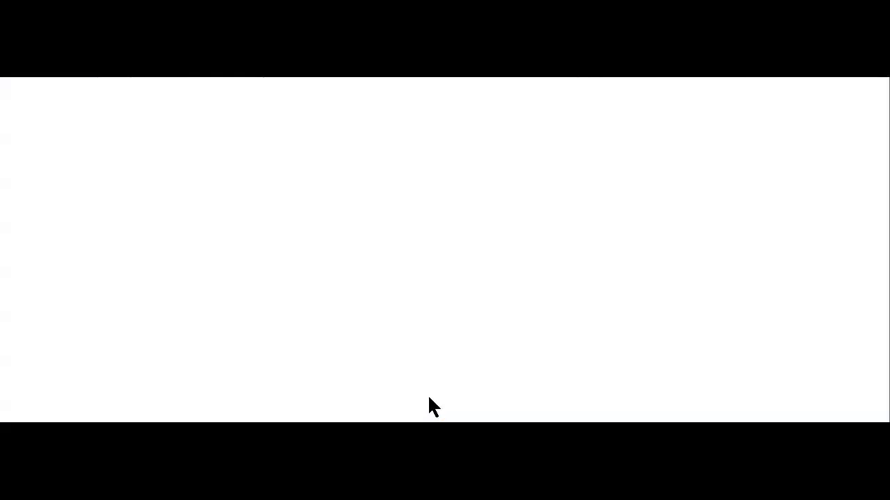
Step: Add a 500 General note data field with subfield a after the 300 Physical description field
{"action": "scroll", "coordinate": [243, 293], "scroll_direction": "down", "scroll_amount": 5}
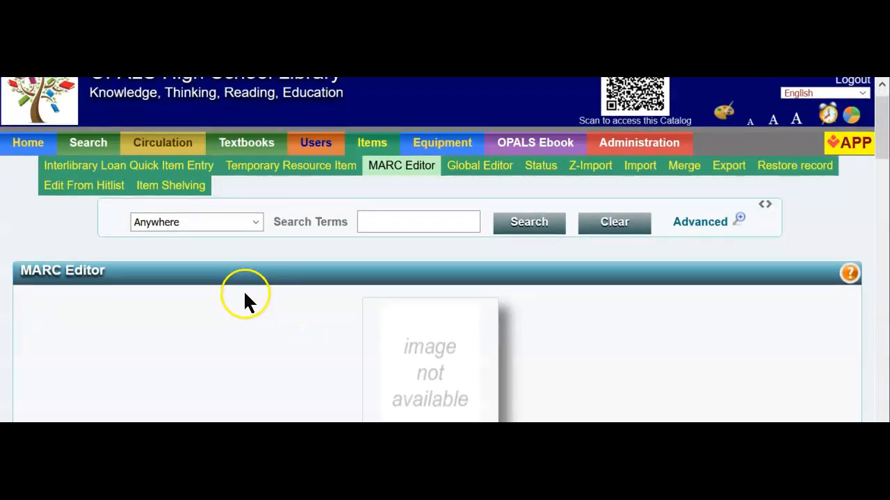
{"action": "scroll", "coordinate": [245, 295], "scroll_direction": "down", "scroll_amount": 3}
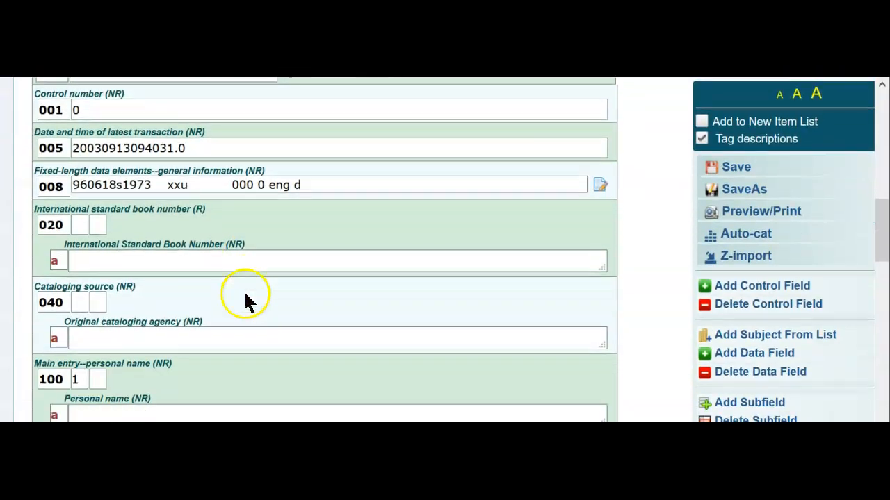
{"action": "scroll", "coordinate": [114, 254], "scroll_direction": "down", "scroll_amount": 1}
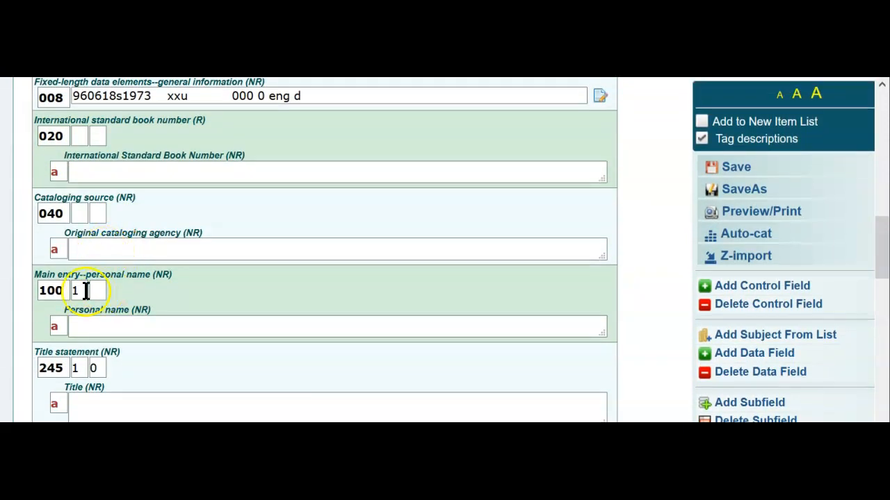
{"action": "scroll", "coordinate": [146, 267], "scroll_direction": "down", "scroll_amount": 2}
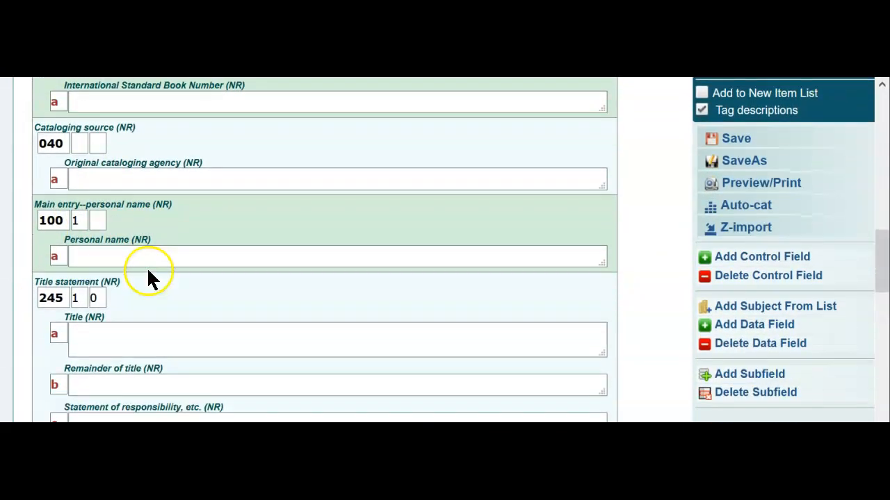
{"action": "scroll", "coordinate": [194, 242], "scroll_direction": "down", "scroll_amount": 5}
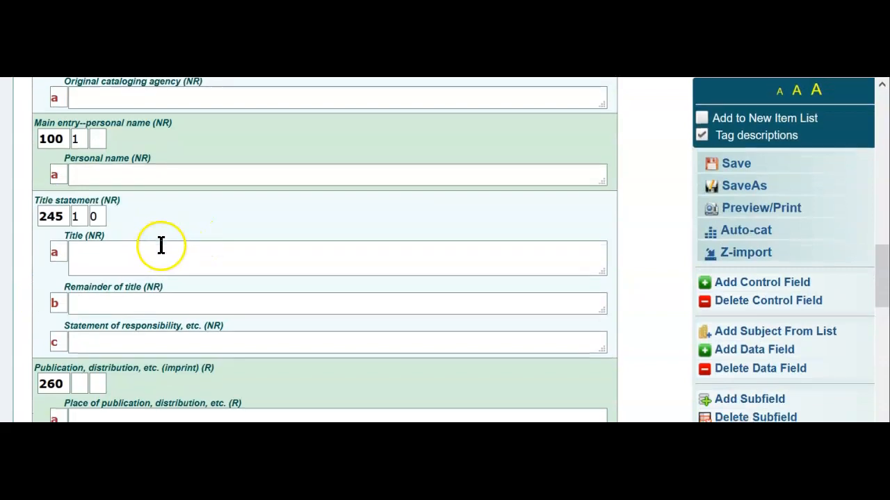
{"action": "scroll", "coordinate": [163, 244], "scroll_direction": "down", "scroll_amount": 2}
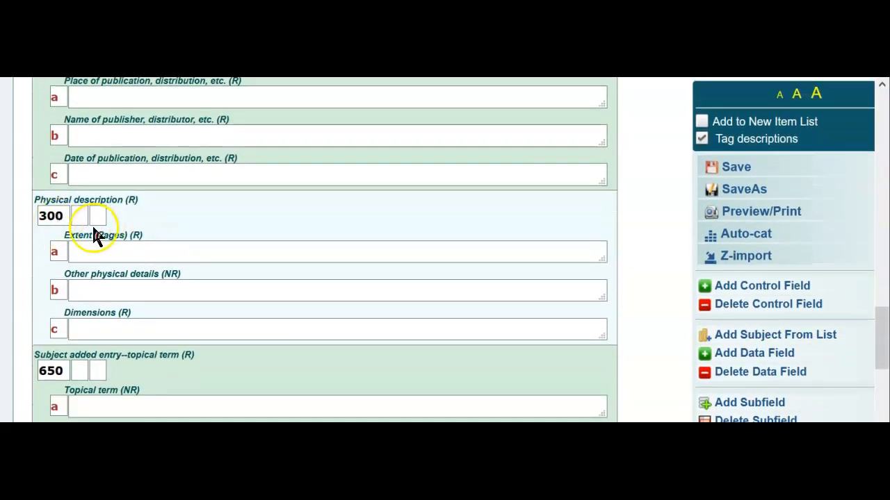
{"action": "left_click", "coordinate": [89, 329]}
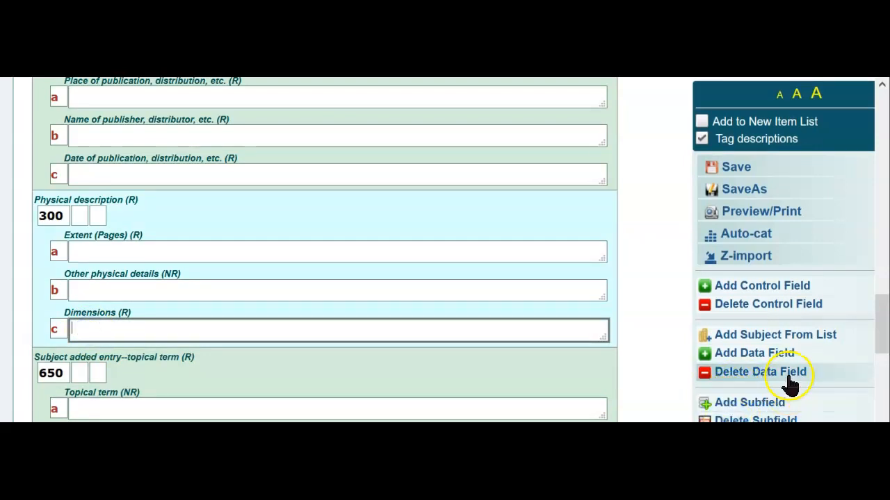
{"action": "left_click", "coordinate": [749, 356]}
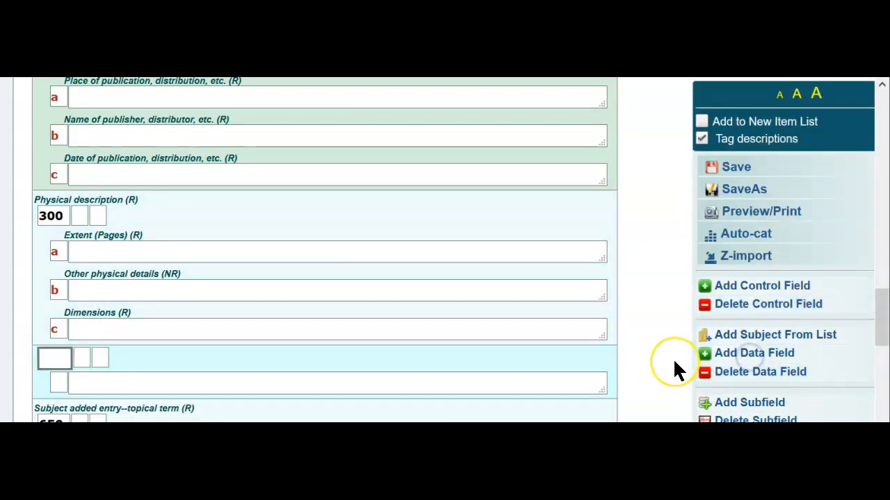
{"action": "type", "text": "500"}
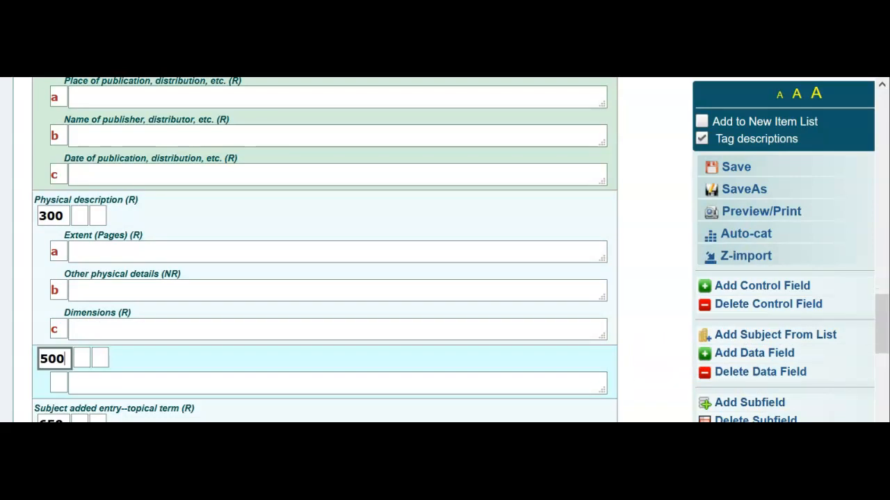
{"action": "left_click", "coordinate": [59, 383]}
{"action": "type", "text": "a"}
{"action": "left_click", "coordinate": [167, 367]}
Step: Add a 504 Bibliography note data field with subfield a after the 500 field
{"action": "scroll", "coordinate": [167, 364], "scroll_direction": "down", "scroll_amount": 1}
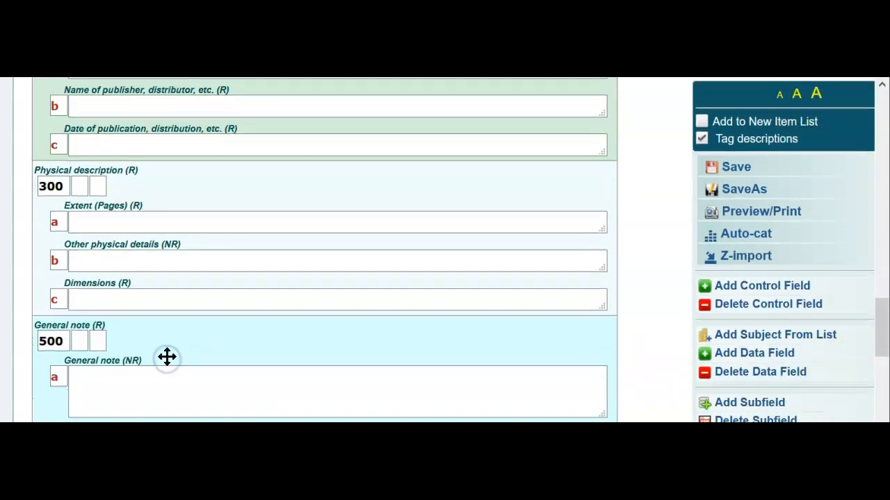
{"action": "scroll", "coordinate": [179, 360], "scroll_direction": "down", "scroll_amount": 2}
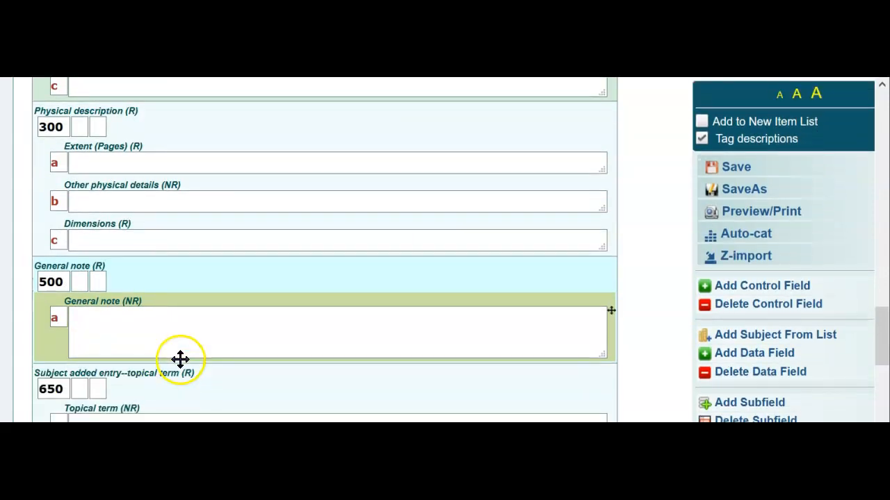
{"action": "left_click", "coordinate": [60, 282]}
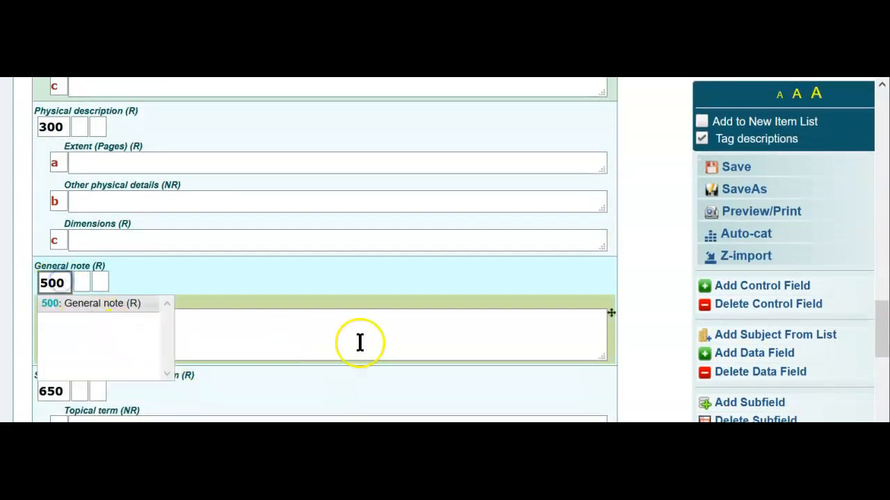
{"action": "left_click", "coordinate": [726, 356]}
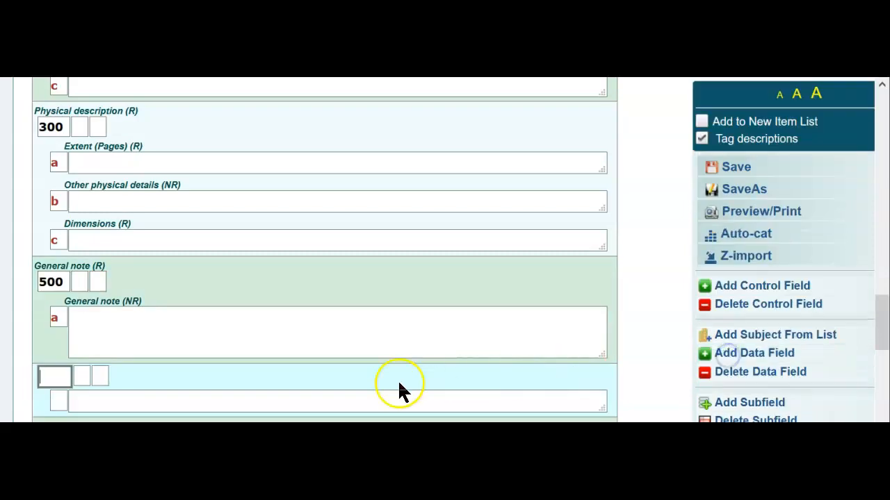
{"action": "type", "text": "0"}
{"action": "key", "text": "BackSpace"}
{"action": "type", "text": "504"}
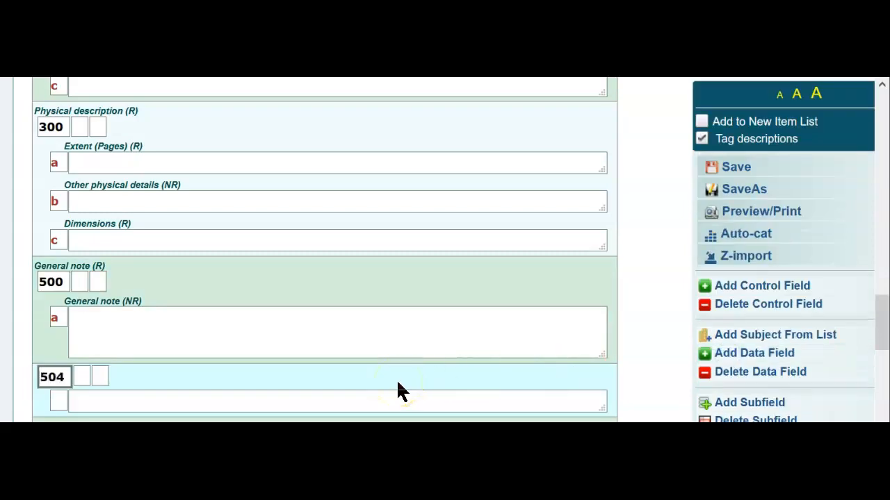
{"action": "left_click", "coordinate": [59, 398]}
{"action": "type", "text": "a"}
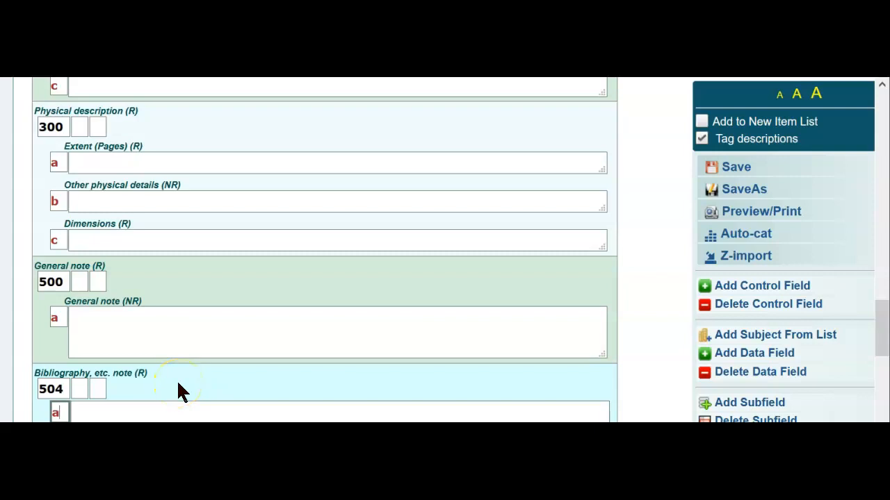
{"action": "scroll", "coordinate": [175, 380], "scroll_direction": "down", "scroll_amount": 1}
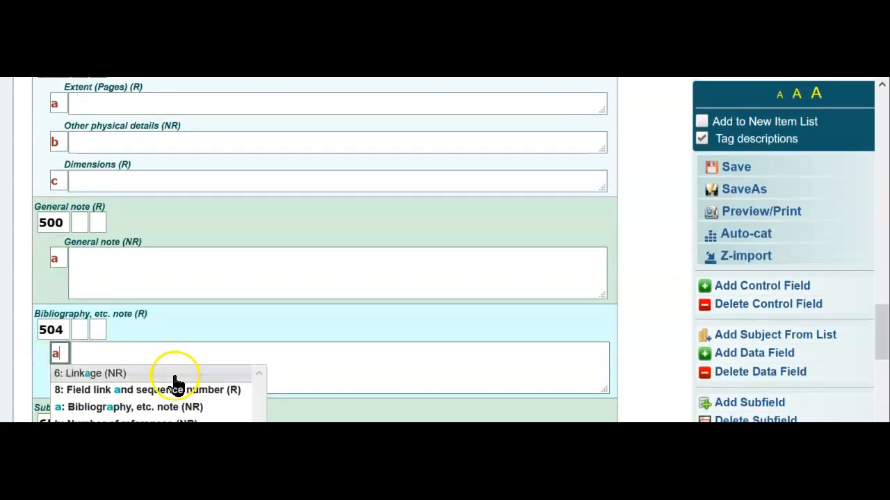
{"action": "scroll", "coordinate": [425, 264], "scroll_direction": "down", "scroll_amount": 1}
{"action": "left_click", "coordinate": [425, 267]}
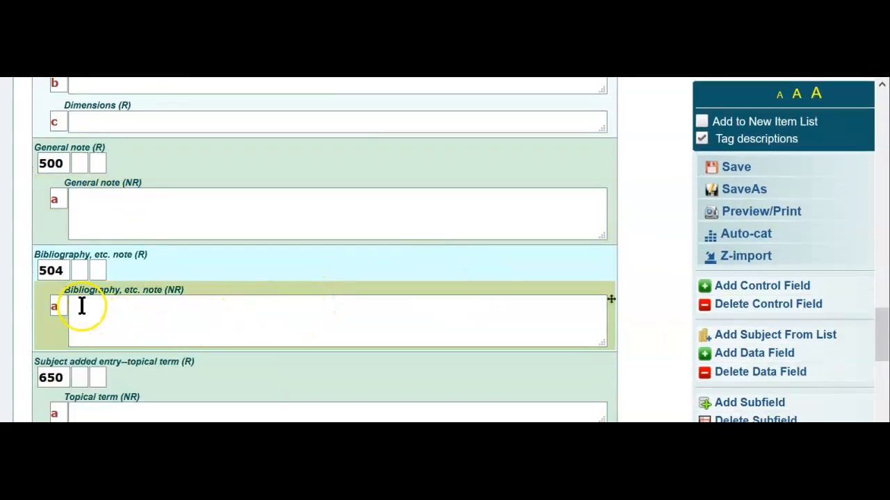
Step: Add a 505 Formatted contents note data field with subfield a after the 504 field
{"action": "left_click", "coordinate": [68, 270]}
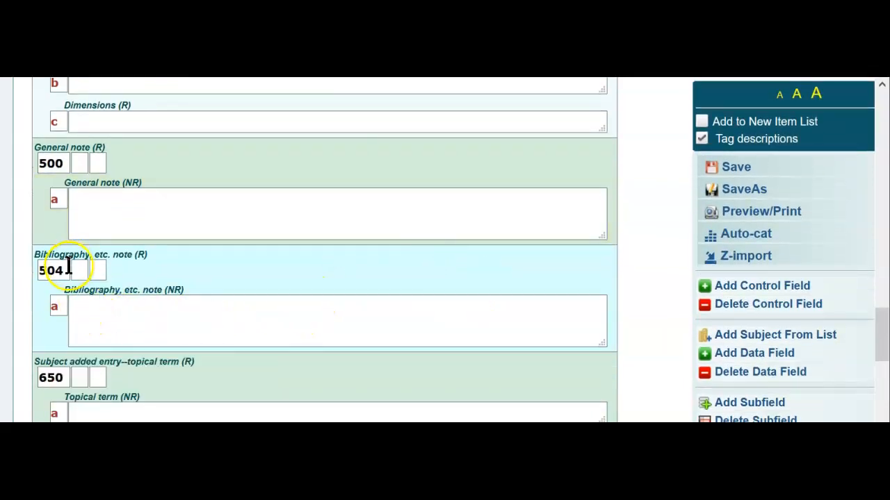
{"action": "left_click", "coordinate": [722, 356]}
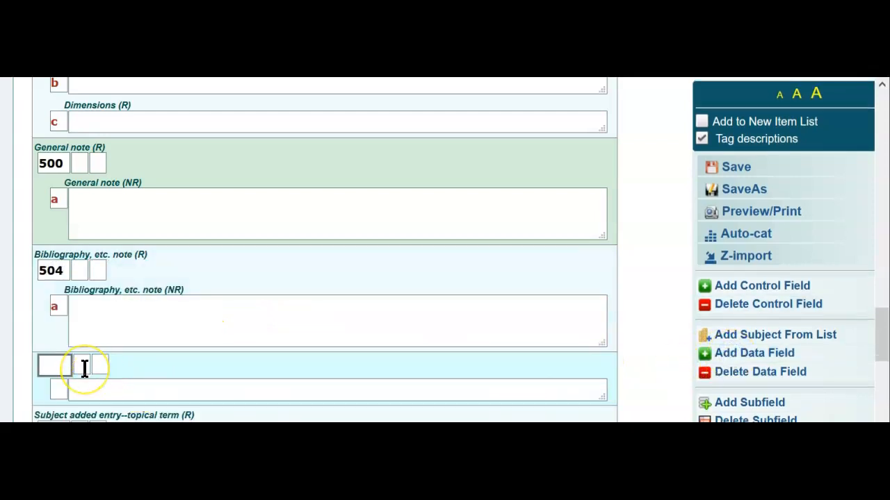
{"action": "type", "text": "505"}
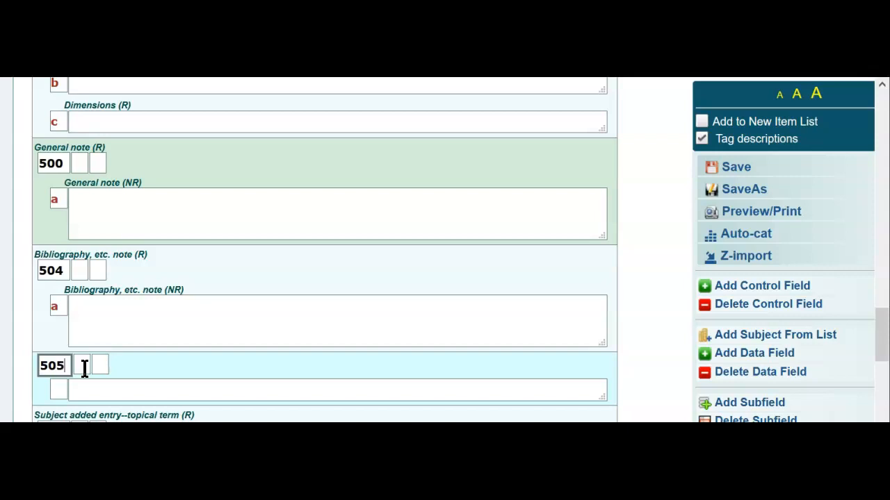
{"action": "left_click", "coordinate": [60, 393]}
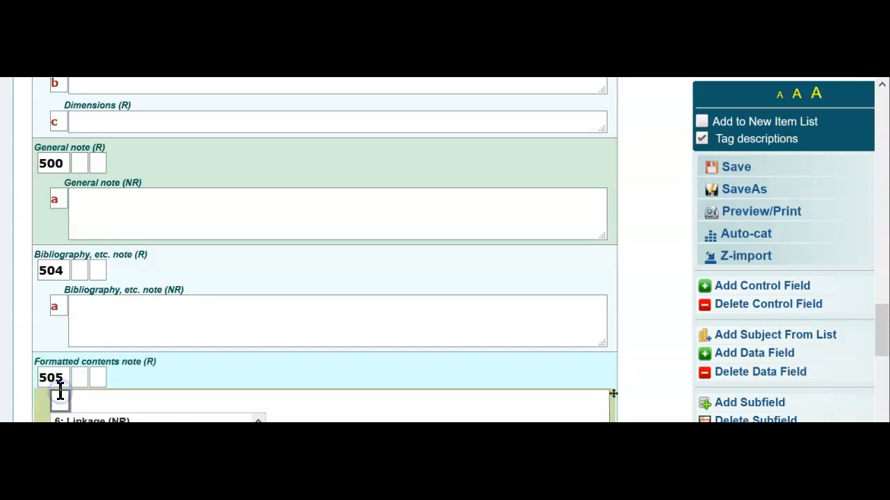
{"action": "type", "text": "a"}
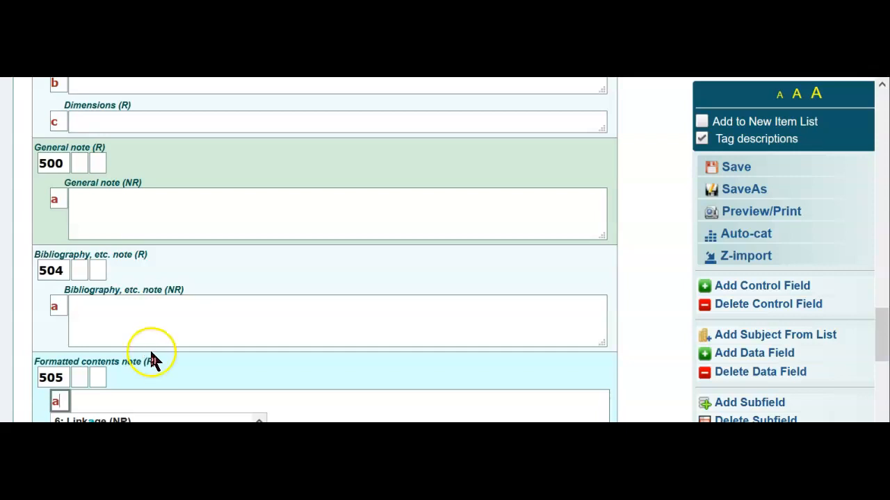
{"action": "scroll", "coordinate": [151, 357], "scroll_direction": "down", "scroll_amount": 3}
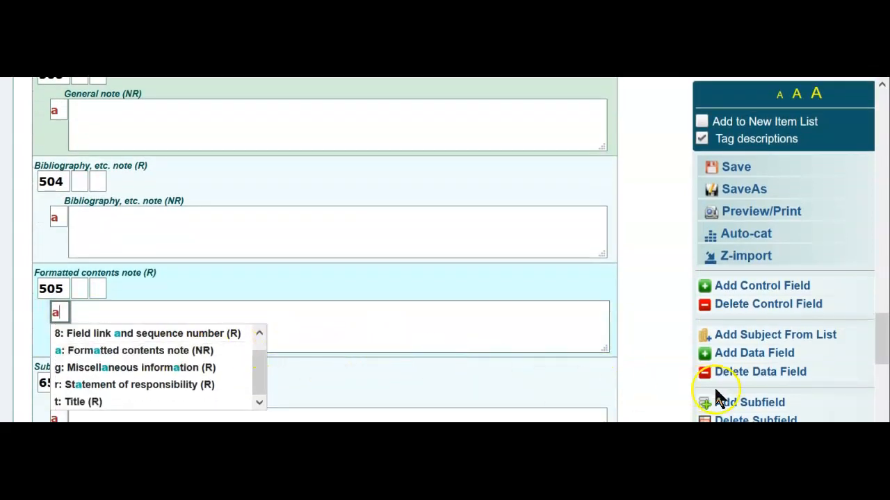
Step: Add a 520 Summary data field with subfield a after the 505 field
{"action": "left_click", "coordinate": [63, 288]}
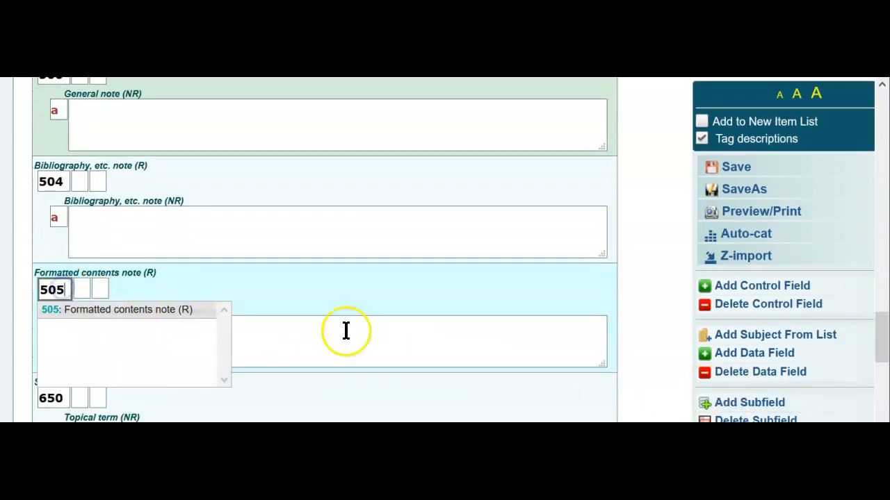
{"action": "left_click", "coordinate": [726, 355]}
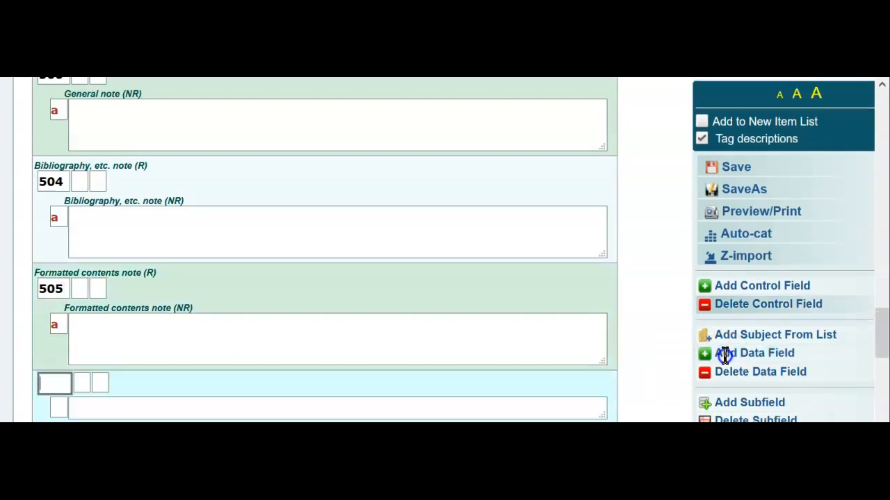
{"action": "type", "text": "520"}
{"action": "left_click", "coordinate": [59, 405]}
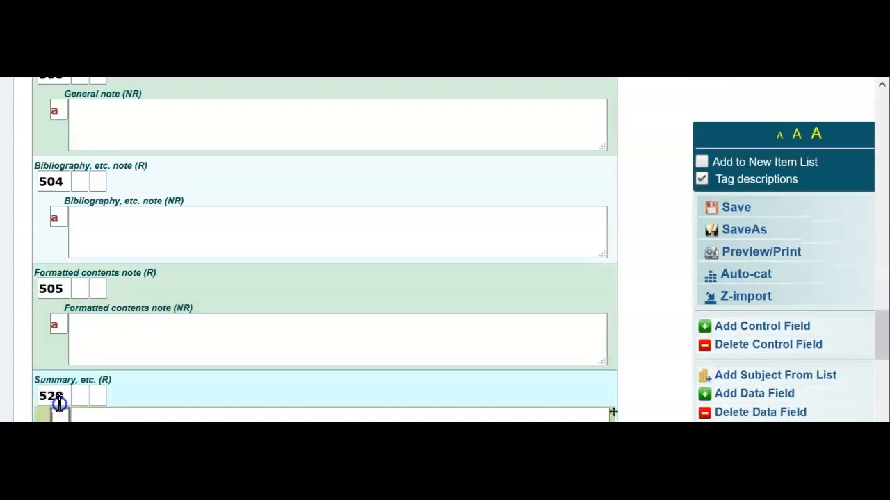
{"action": "type", "text": "a"}
{"action": "scroll", "coordinate": [3, 349], "scroll_direction": "down", "scroll_amount": 1}
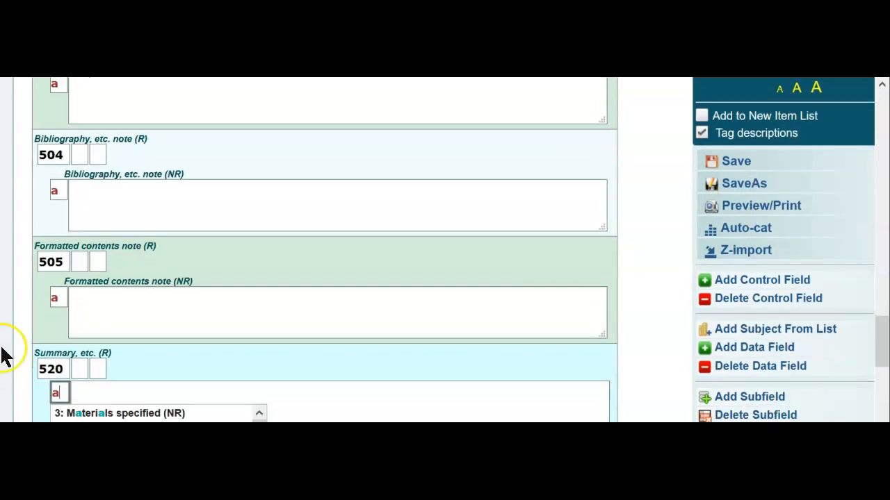
Step: Add a 586 Awards note data field with subfield a after the 520 Summary field, leaving its award value empty
{"action": "key", "text": "Return"}
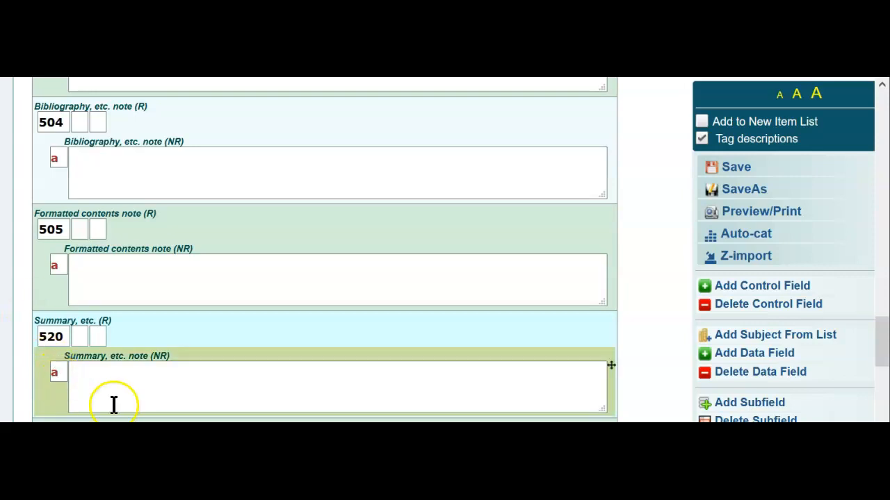
{"action": "left_click", "coordinate": [97, 382]}
{"action": "scroll", "coordinate": [97, 381], "scroll_direction": "down", "scroll_amount": 1}
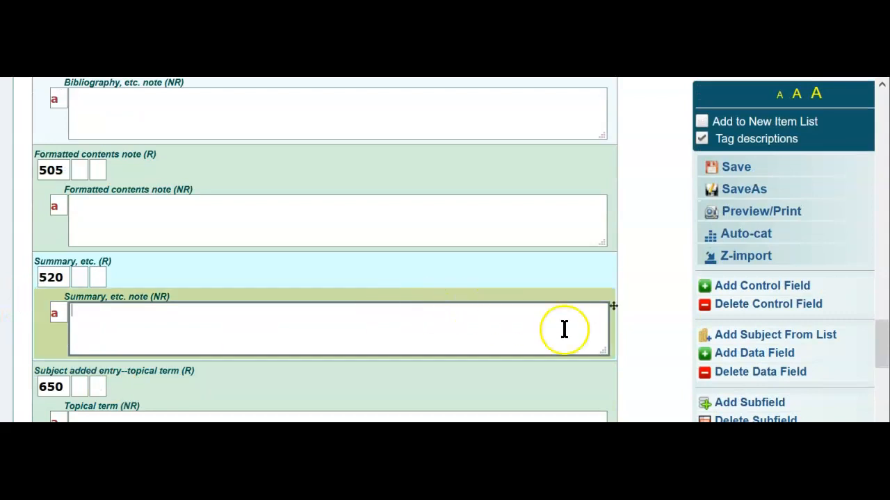
{"action": "left_click", "coordinate": [747, 353]}
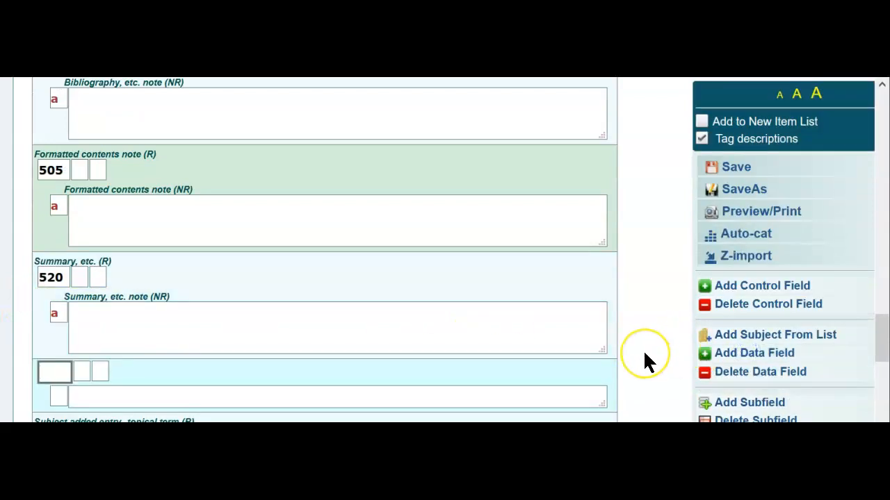
{"action": "type", "text": "586"}
{"action": "left_click", "coordinate": [61, 396]}
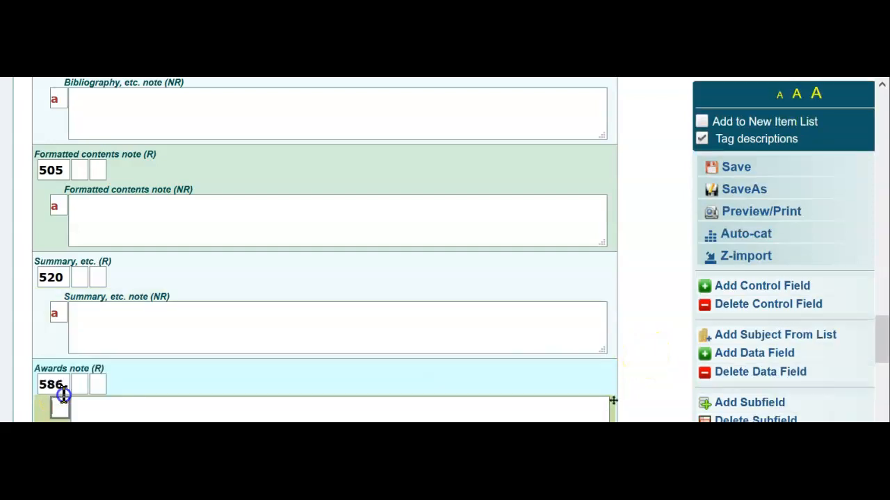
{"action": "type", "text": "a"}
{"action": "left_click", "coordinate": [163, 347]}
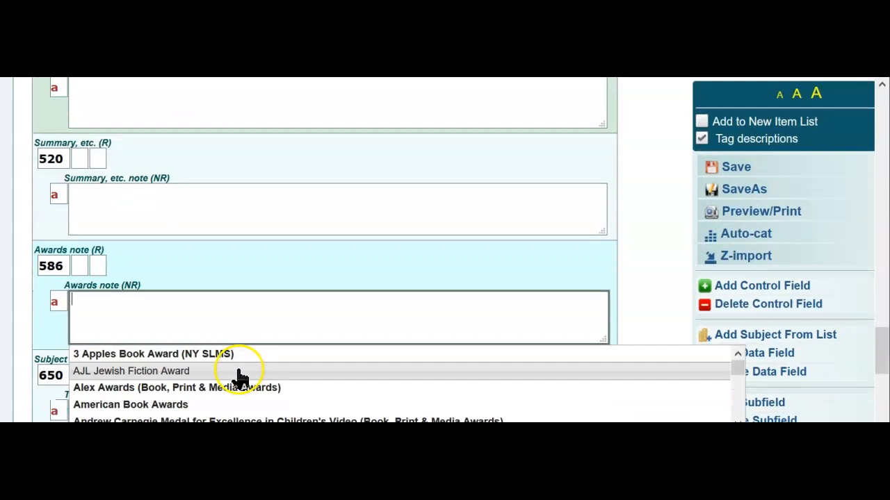
{"action": "scroll", "coordinate": [208, 379], "scroll_direction": "down", "scroll_amount": 1}
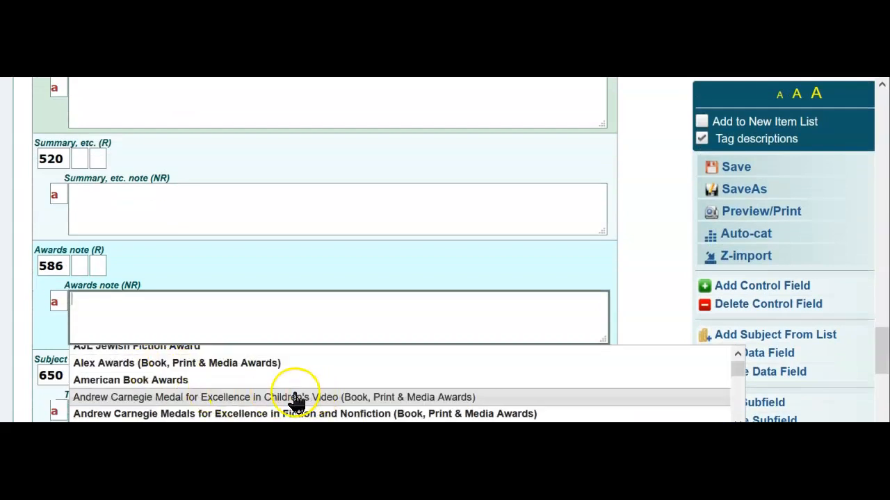
{"action": "left_click", "coordinate": [101, 303]}
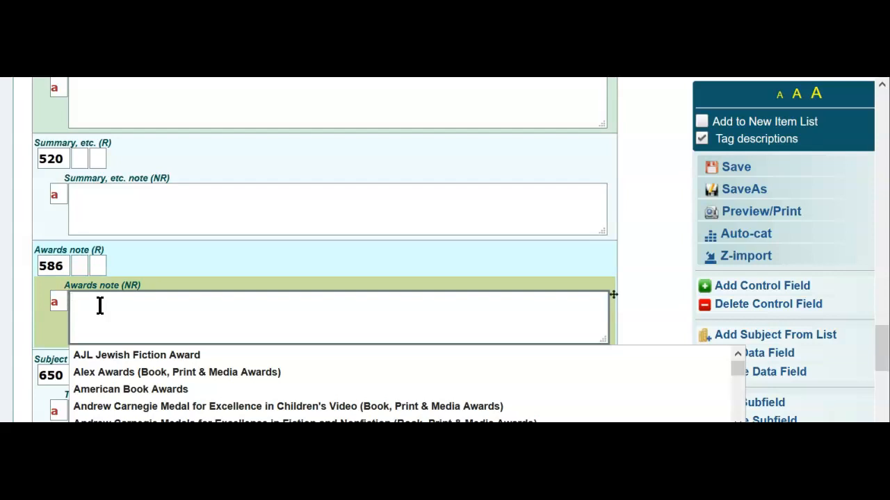
{"action": "left_click", "coordinate": [166, 259]}
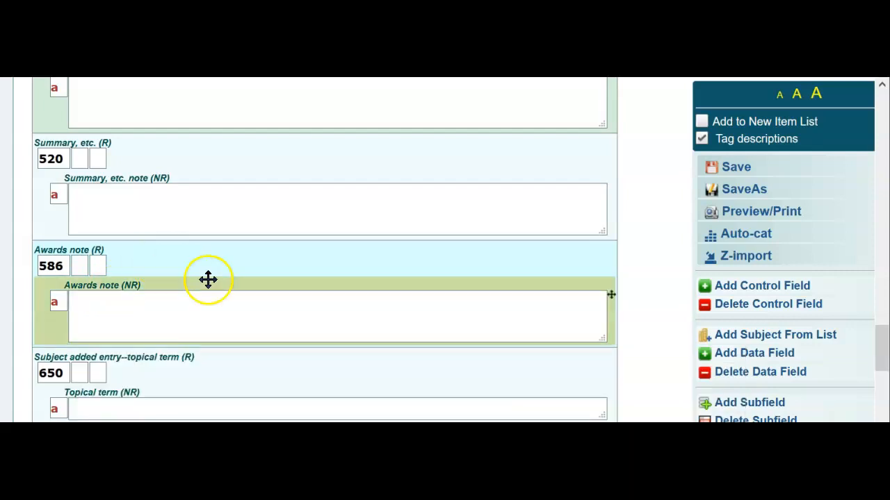
Step: Add a 690 local subject heading data field with subfield a after the second 650 topical term field
{"action": "scroll", "coordinate": [252, 324], "scroll_direction": "down", "scroll_amount": 3}
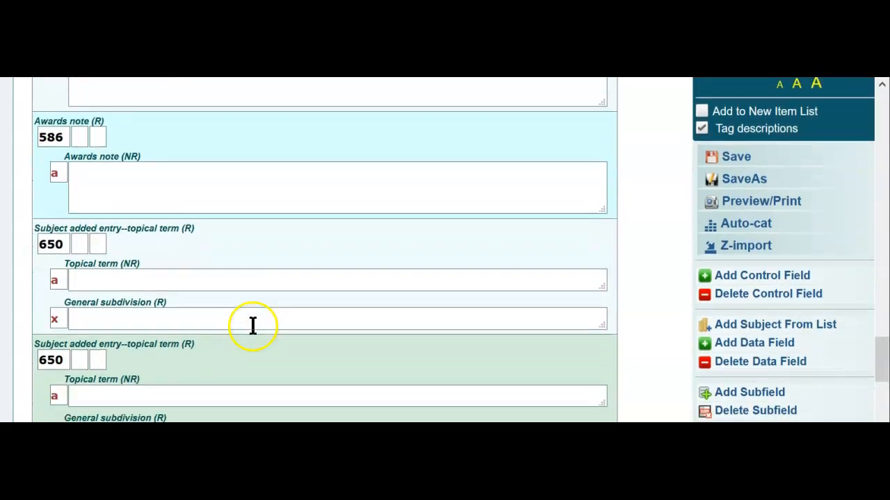
{"action": "scroll", "coordinate": [252, 324], "scroll_direction": "down", "scroll_amount": 3}
{"action": "scroll", "coordinate": [139, 248], "scroll_direction": "up", "scroll_amount": 1}
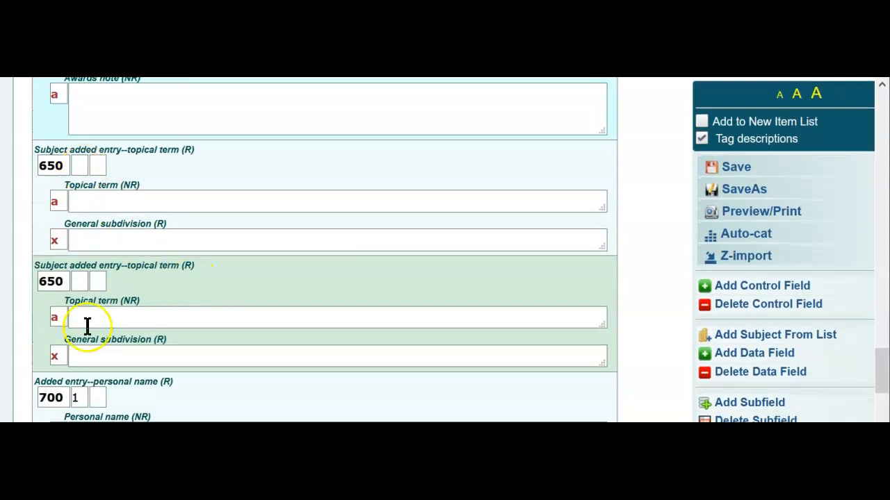
{"action": "left_click", "coordinate": [60, 281]}
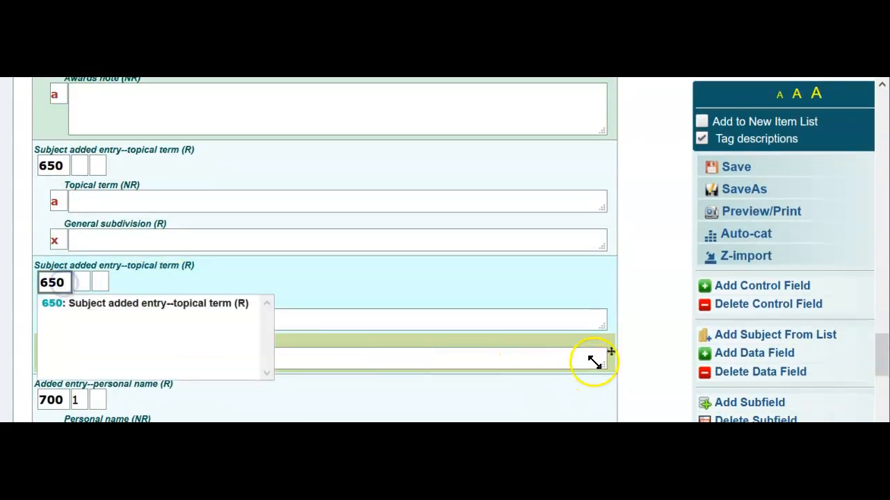
{"action": "left_click", "coordinate": [722, 355]}
{"action": "type", "text": "690"}
{"action": "scroll", "coordinate": [431, 368], "scroll_direction": "down", "scroll_amount": 1}
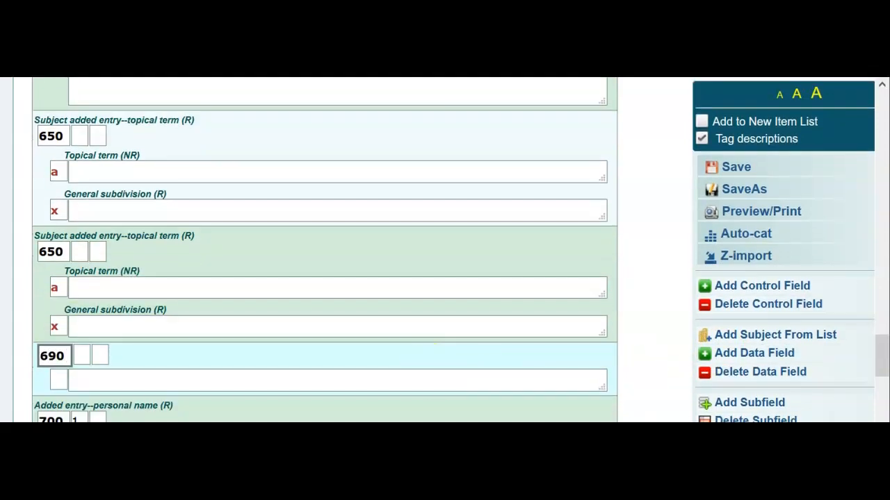
{"action": "left_click", "coordinate": [60, 379]}
{"action": "type", "text": "a"}
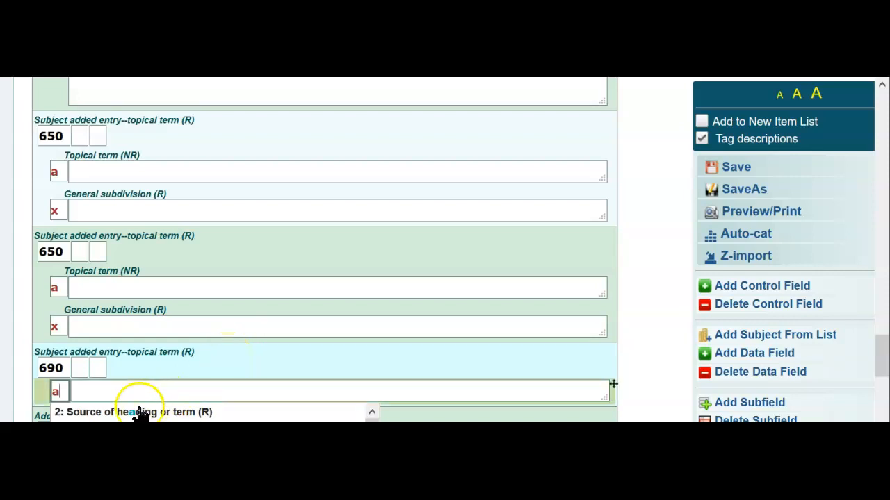
{"action": "left_click", "coordinate": [95, 393]}
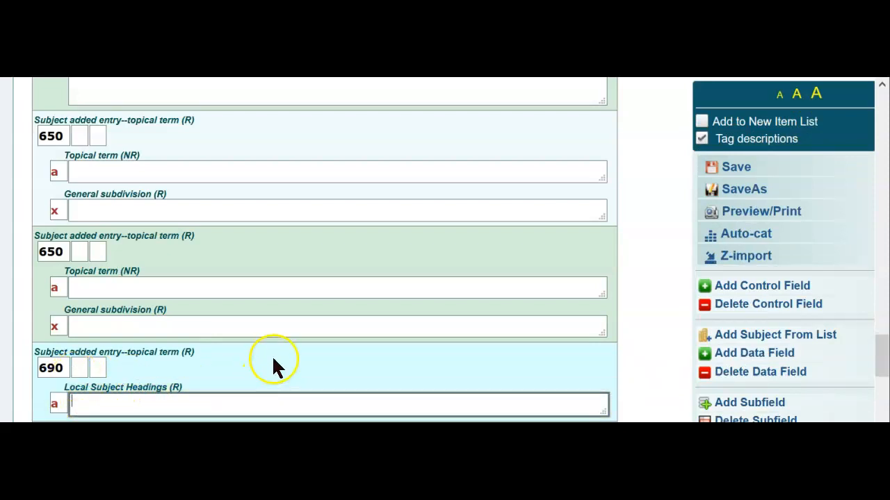
Step: Save the template at position 2 in the template list under the name "Book edited with additional fields"
{"action": "scroll", "coordinate": [270, 359], "scroll_direction": "down", "scroll_amount": 1}
{"action": "scroll", "coordinate": [272, 356], "scroll_direction": "down", "scroll_amount": 3}
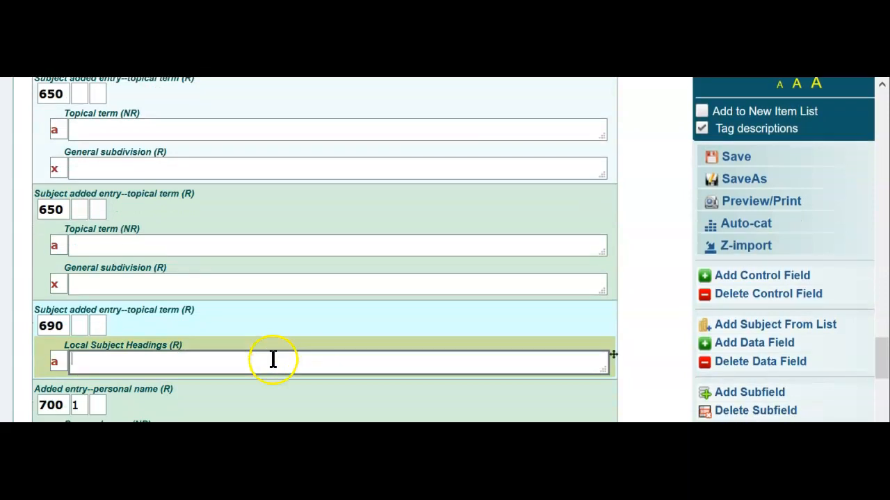
{"action": "scroll", "coordinate": [276, 356], "scroll_direction": "up", "scroll_amount": 10}
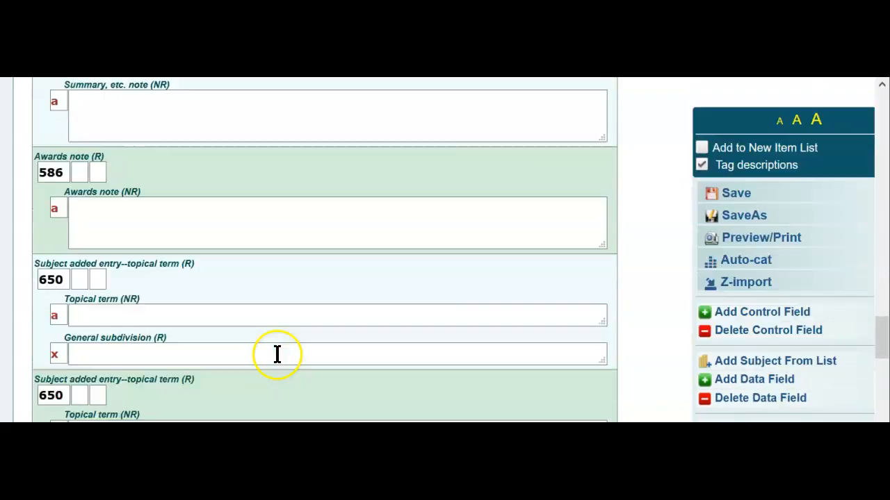
{"action": "left_click", "coordinate": [737, 170]}
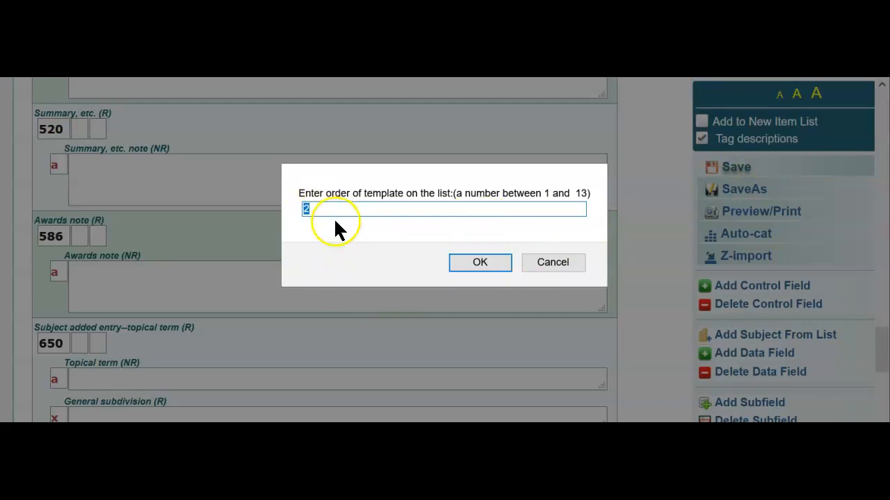
{"action": "left_click", "coordinate": [461, 268]}
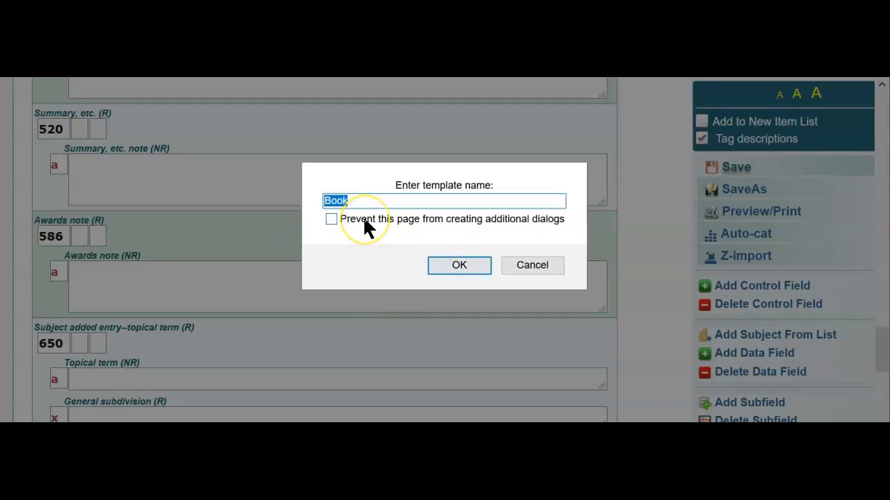
{"action": "key", "text": "Right"}
{"action": "type", "text": "edited with additional fields"}
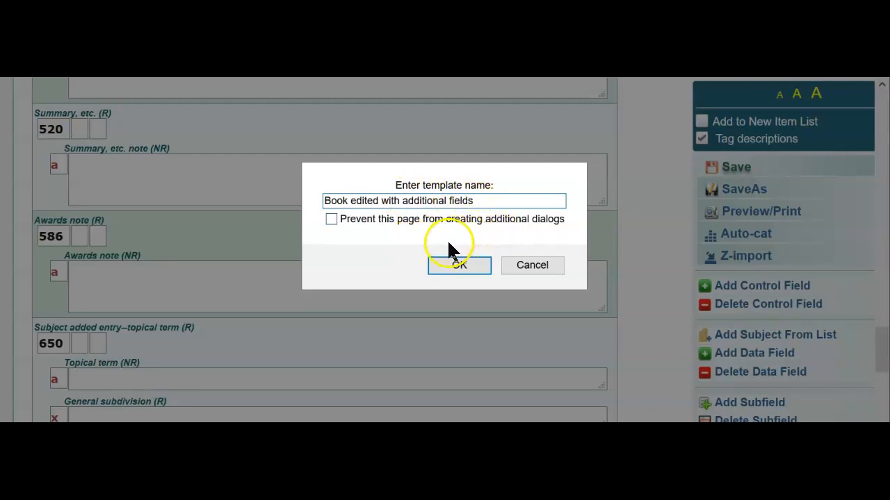
{"action": "left_click", "coordinate": [454, 263]}
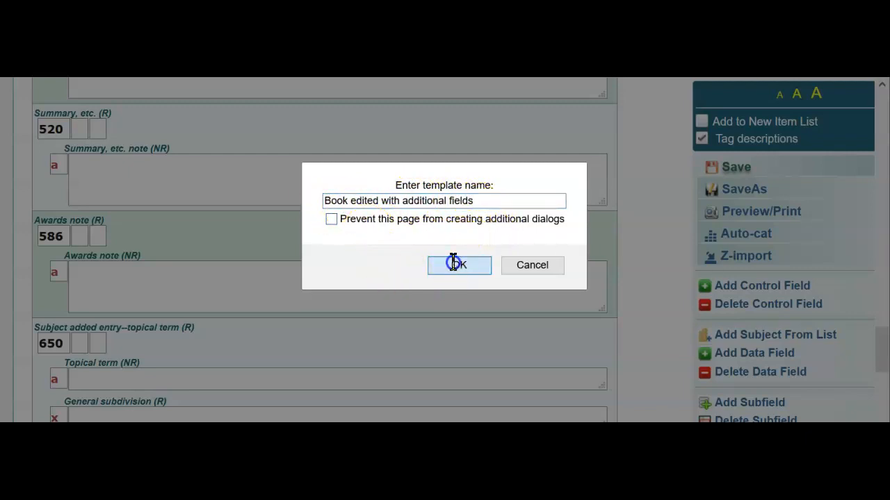
Step: Leave the edited template and reopen the MARC Editor's starting page
{"action": "scroll", "coordinate": [449, 292], "scroll_direction": "up", "scroll_amount": 2}
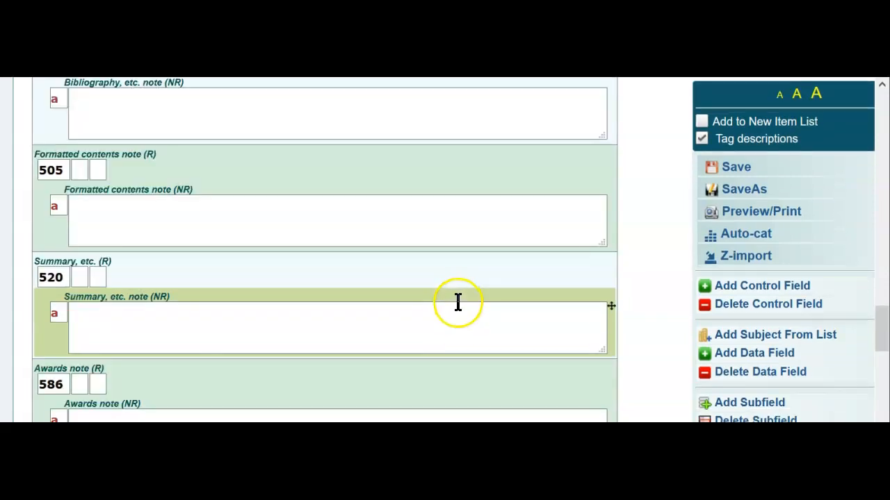
{"action": "scroll", "coordinate": [458, 301], "scroll_direction": "up", "scroll_amount": 15}
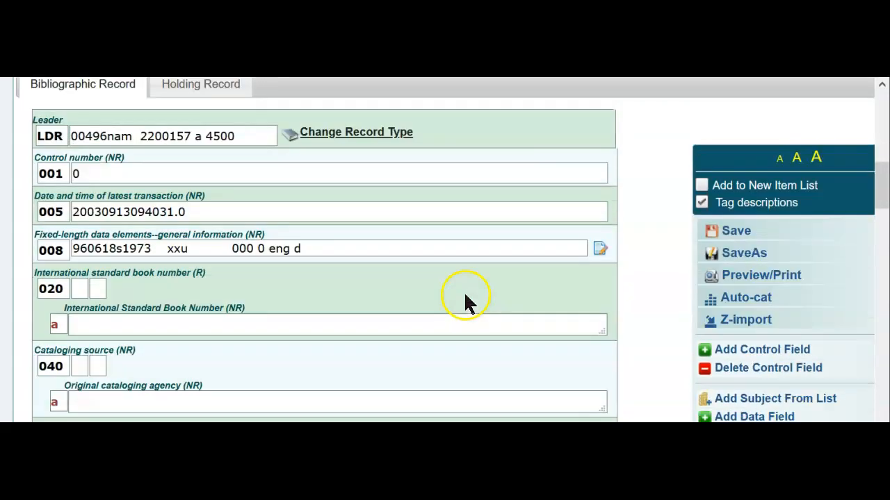
{"action": "scroll", "coordinate": [464, 291], "scroll_direction": "up", "scroll_amount": 7}
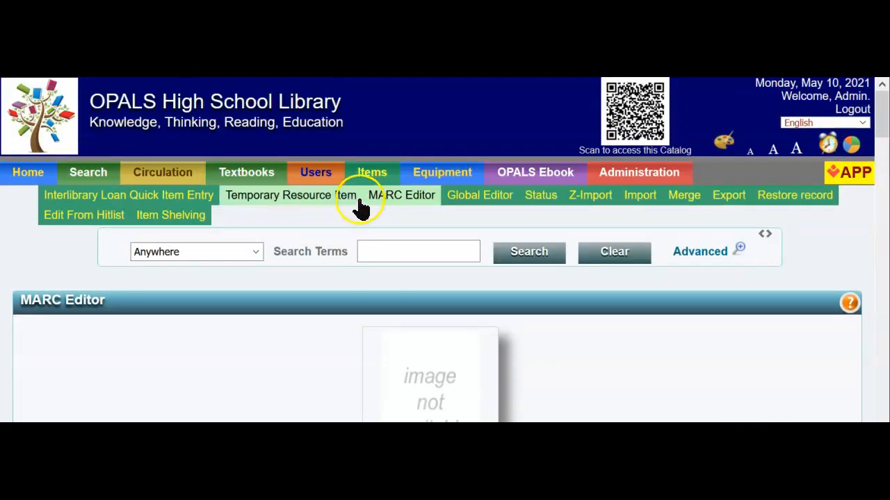
{"action": "mouse_move", "coordinate": [380, 169]}
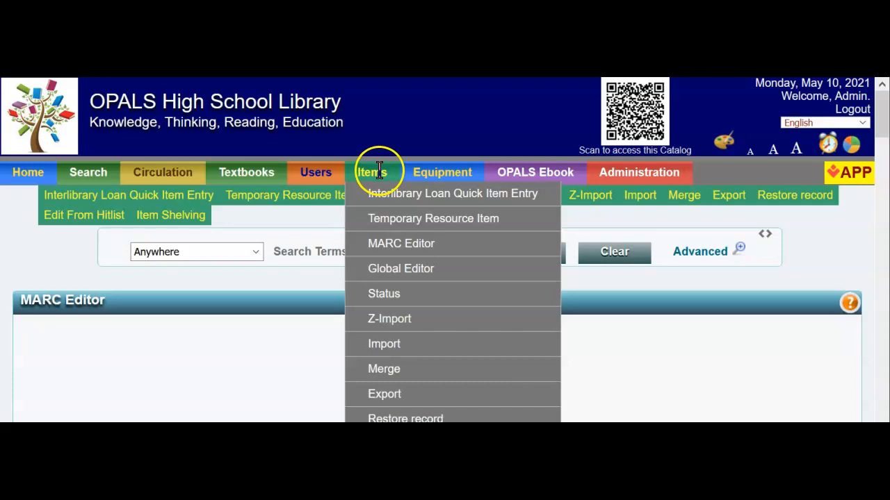
{"action": "left_click", "coordinate": [401, 245]}
{"action": "scroll", "coordinate": [401, 250], "scroll_direction": "down", "scroll_amount": 2}
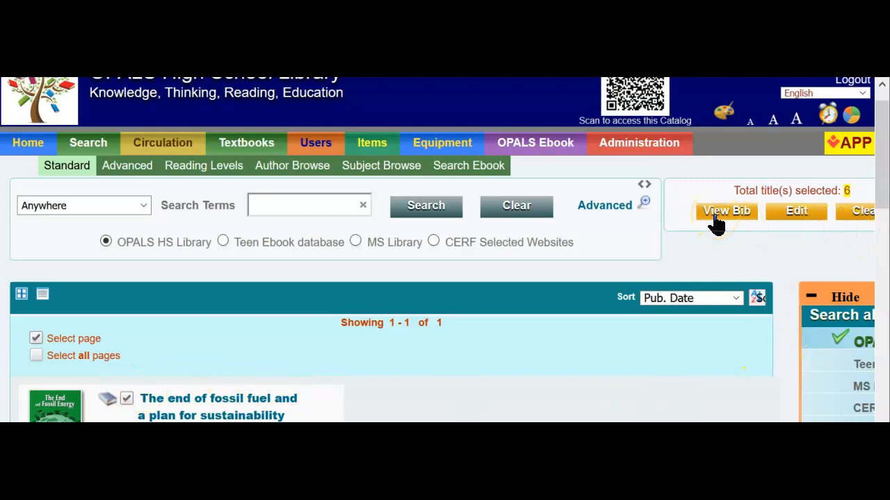
Step: Open the selected titles from the search results for editing, starting with "The end of fossil fuel and a plan for sustainability"
{"action": "left_click", "coordinate": [798, 212]}
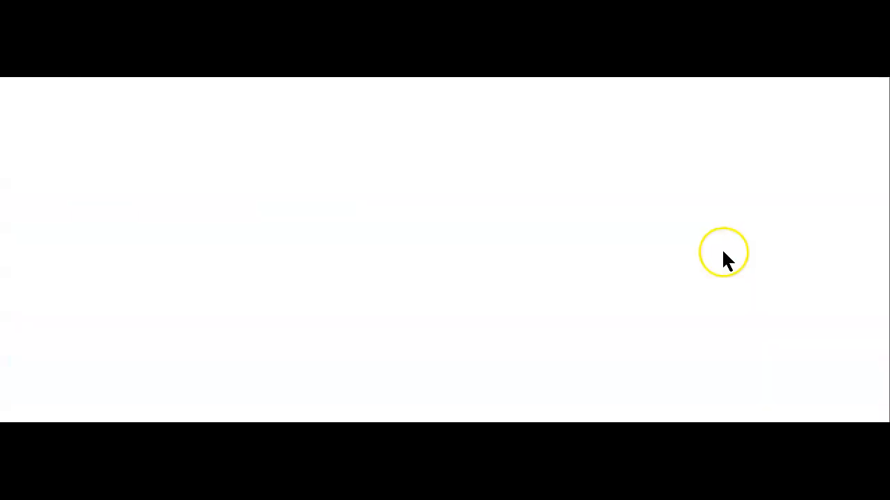
{"action": "scroll", "coordinate": [635, 274], "scroll_direction": "down", "scroll_amount": 3}
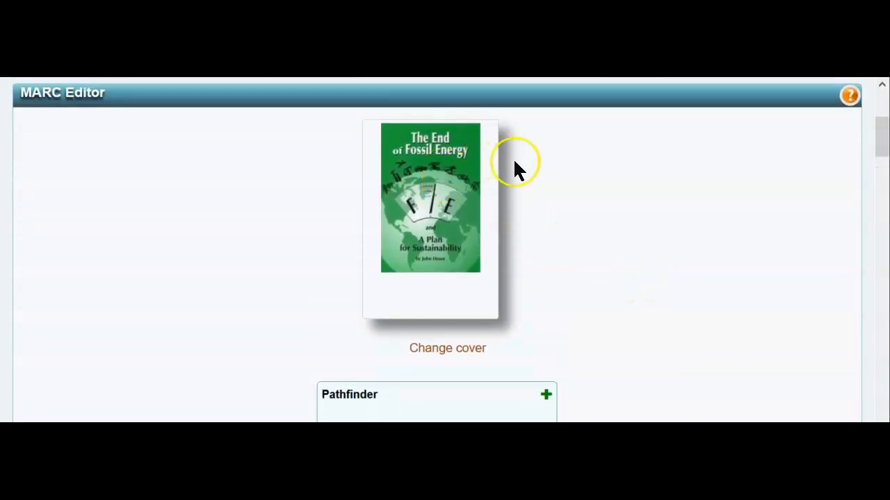
{"action": "scroll", "coordinate": [603, 208], "scroll_direction": "down", "scroll_amount": 4}
{"action": "scroll", "coordinate": [603, 202], "scroll_direction": "down", "scroll_amount": 5}
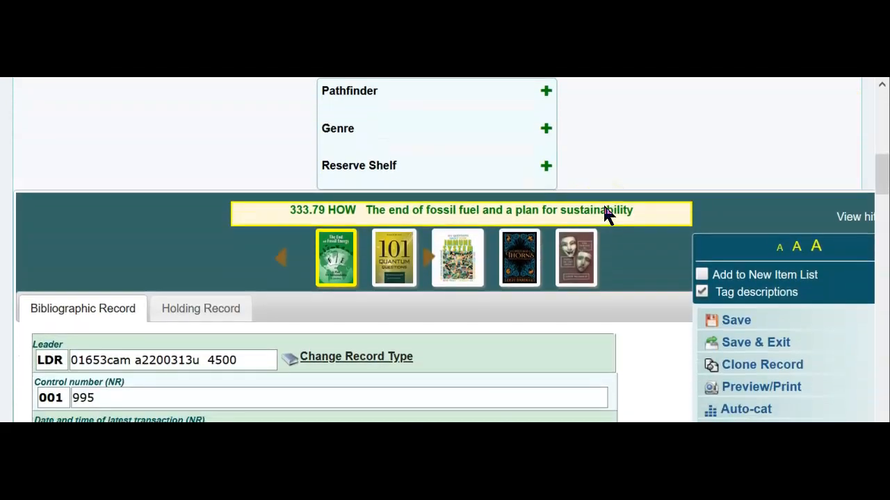
Step: Clear the text of the 500 general note in the record for "The end of fossil fuel and a plan for sustainability"
{"action": "scroll", "coordinate": [602, 203], "scroll_direction": "down", "scroll_amount": 5}
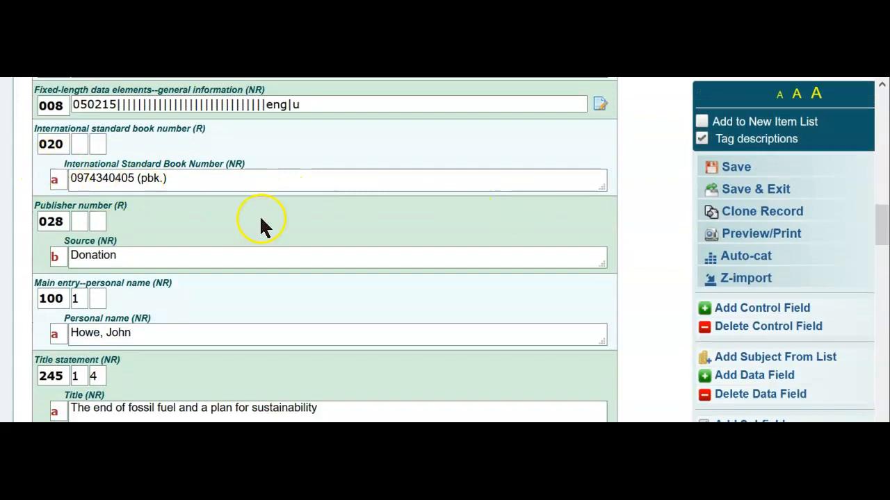
{"action": "scroll", "coordinate": [264, 222], "scroll_direction": "down", "scroll_amount": 2}
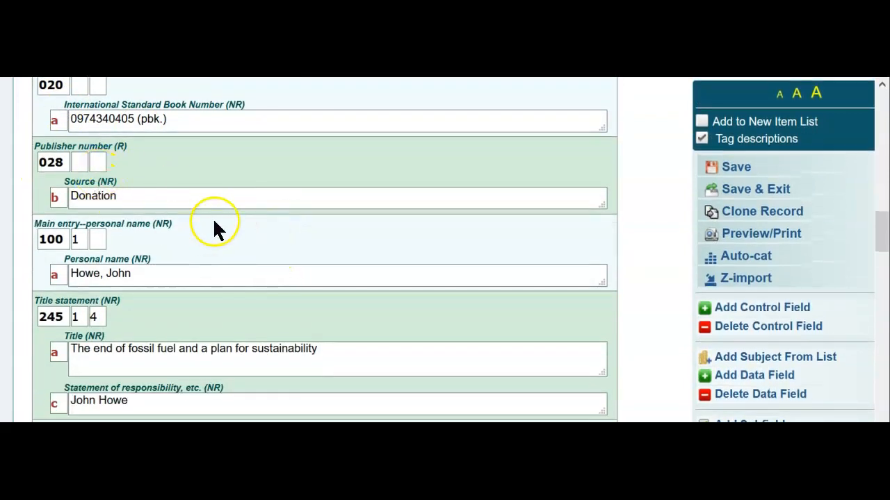
{"action": "scroll", "coordinate": [212, 217], "scroll_direction": "down", "scroll_amount": 2}
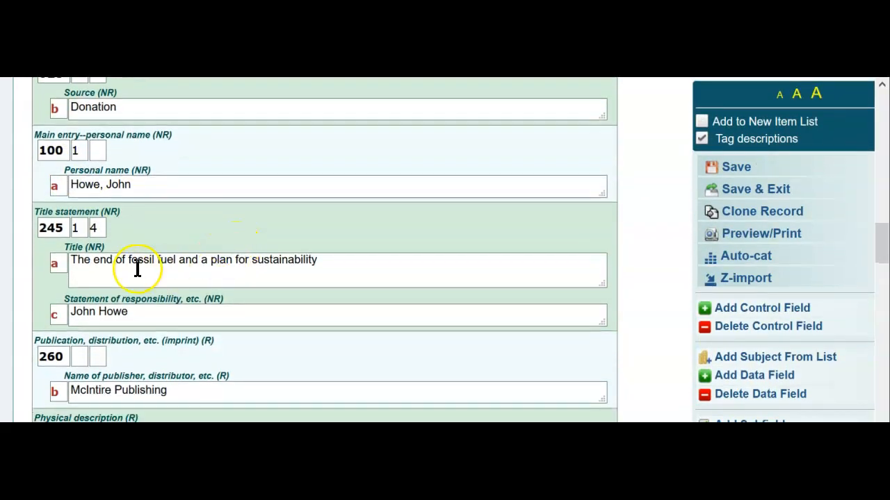
{"action": "scroll", "coordinate": [209, 263], "scroll_direction": "down", "scroll_amount": 2}
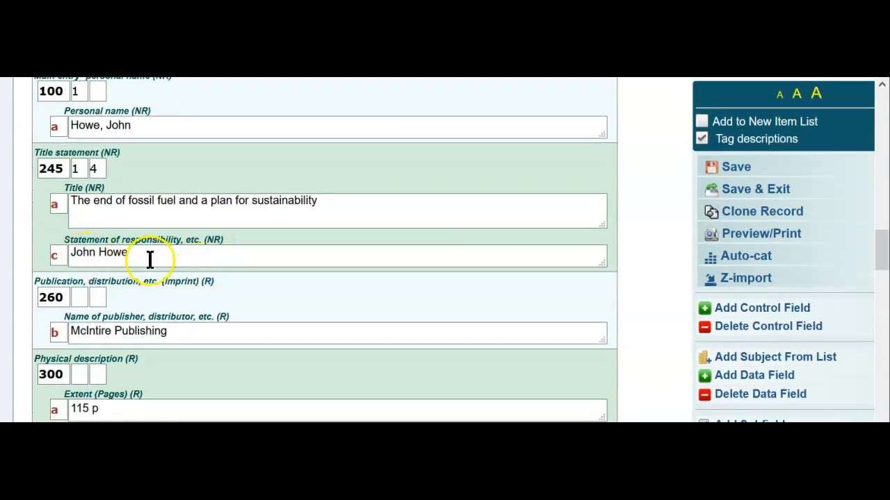
{"action": "scroll", "coordinate": [213, 254], "scroll_direction": "down", "scroll_amount": 3}
{"action": "scroll", "coordinate": [212, 246], "scroll_direction": "down", "scroll_amount": 4}
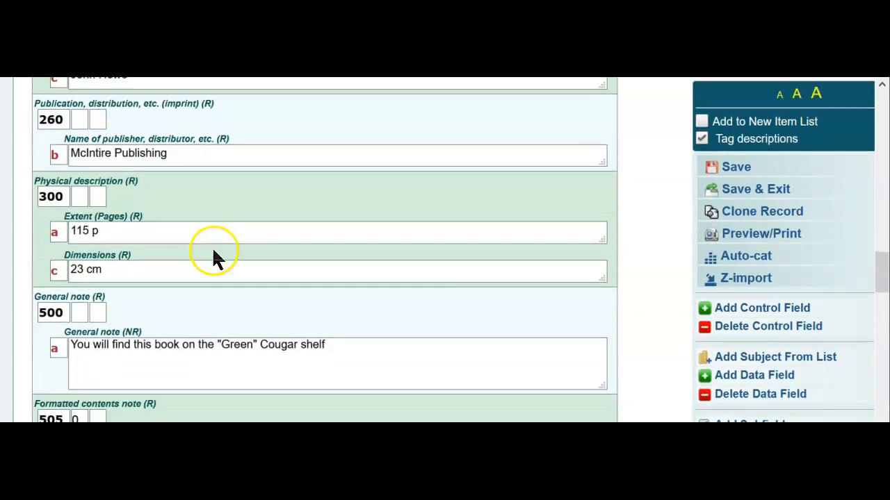
{"action": "scroll", "coordinate": [214, 250], "scroll_direction": "down", "scroll_amount": 1}
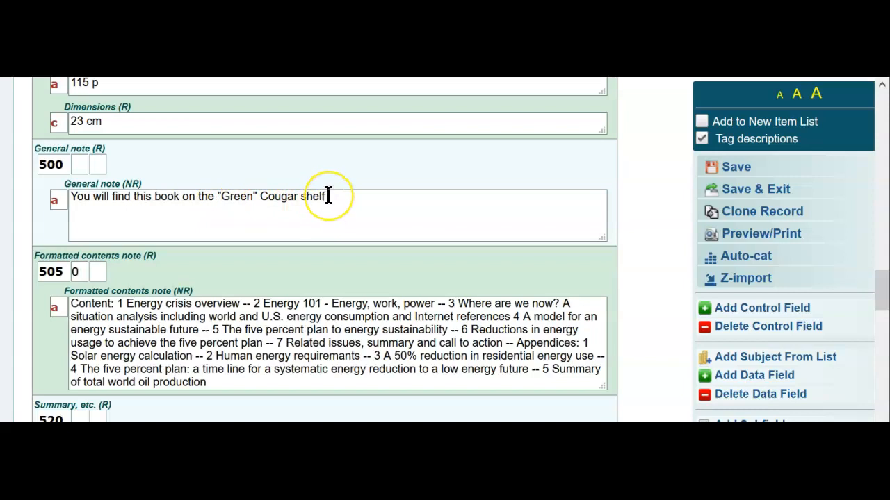
{"action": "left_click_drag", "start_coordinate": [329, 196], "coordinate": [60, 201]}
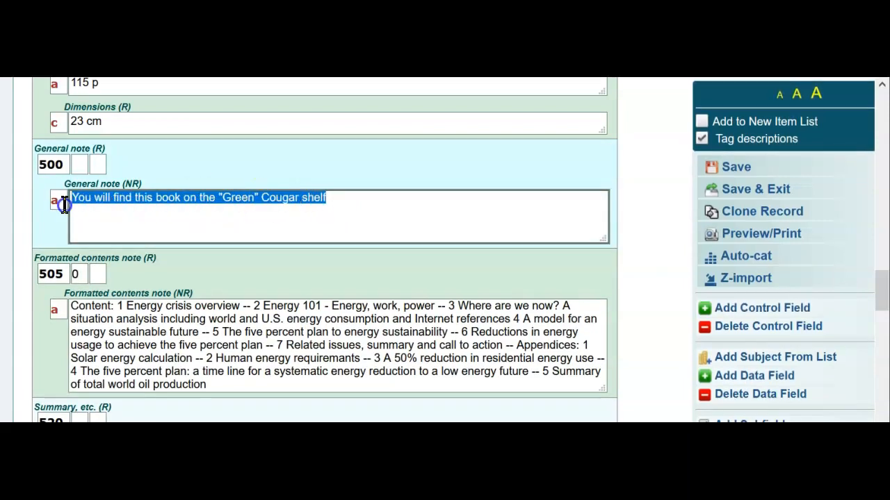
{"action": "key", "text": "BackSpace"}
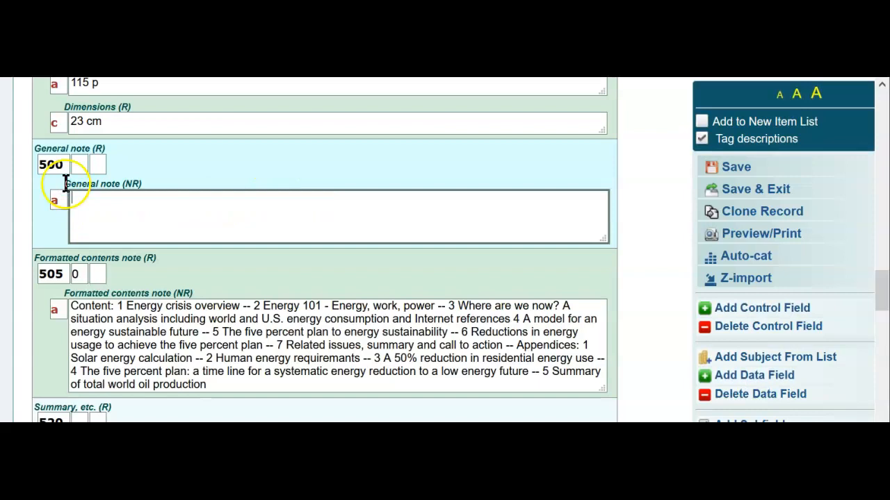
{"action": "left_click", "coordinate": [119, 218]}
Step: Examine the record's 505 formatted contents note, 520 summary and all 650 topical term subject headings
{"action": "scroll", "coordinate": [125, 209], "scroll_direction": "down", "scroll_amount": 1}
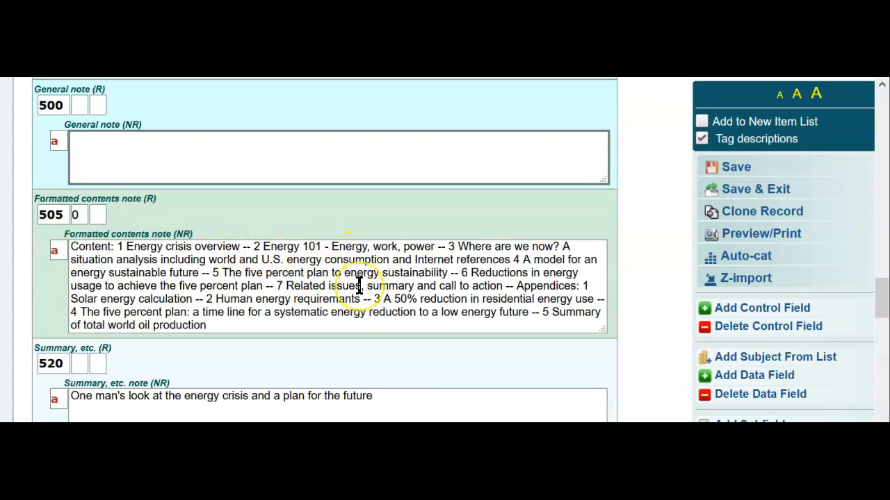
{"action": "scroll", "coordinate": [360, 286], "scroll_direction": "down", "scroll_amount": 1}
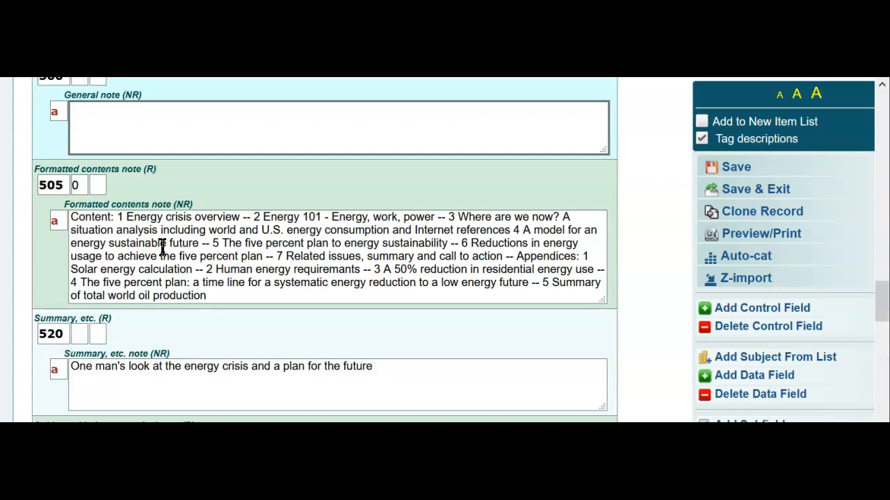
{"action": "scroll", "coordinate": [161, 247], "scroll_direction": "down", "scroll_amount": 2}
{"action": "left_click", "coordinate": [87, 262]}
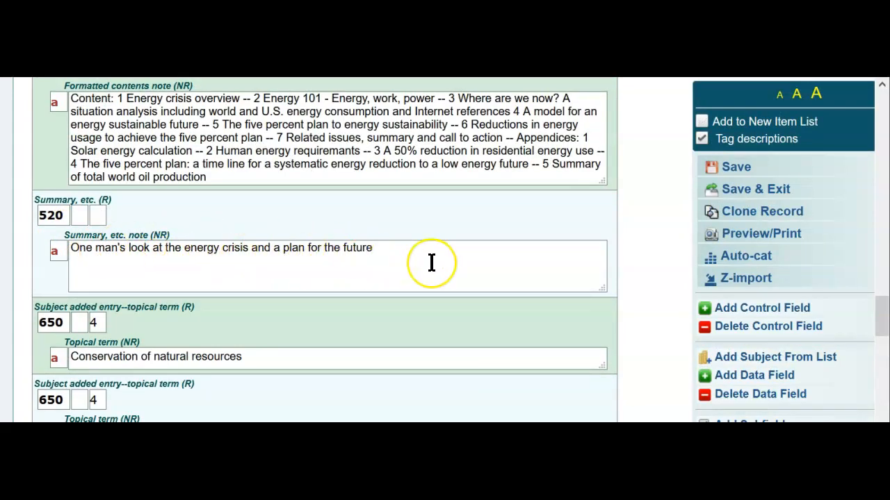
{"action": "scroll", "coordinate": [431, 262], "scroll_direction": "down", "scroll_amount": 1}
{"action": "scroll", "coordinate": [431, 262], "scroll_direction": "down", "scroll_amount": 2}
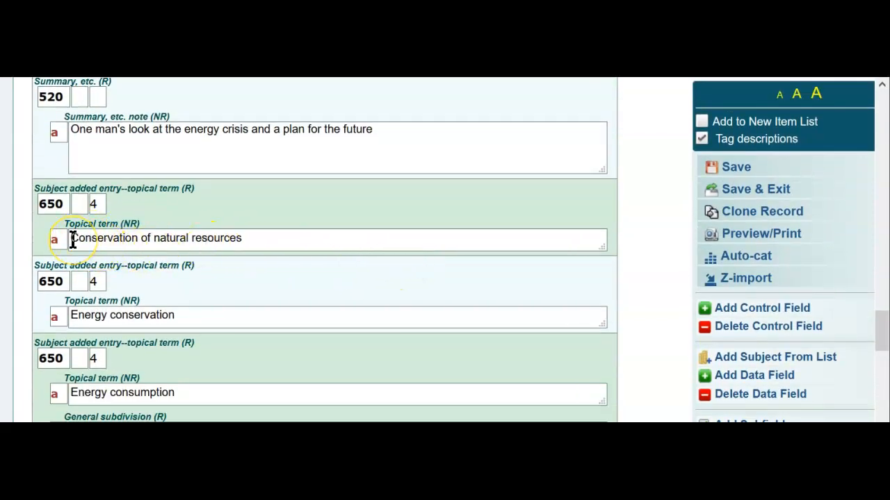
{"action": "scroll", "coordinate": [218, 296], "scroll_direction": "down", "scroll_amount": 3}
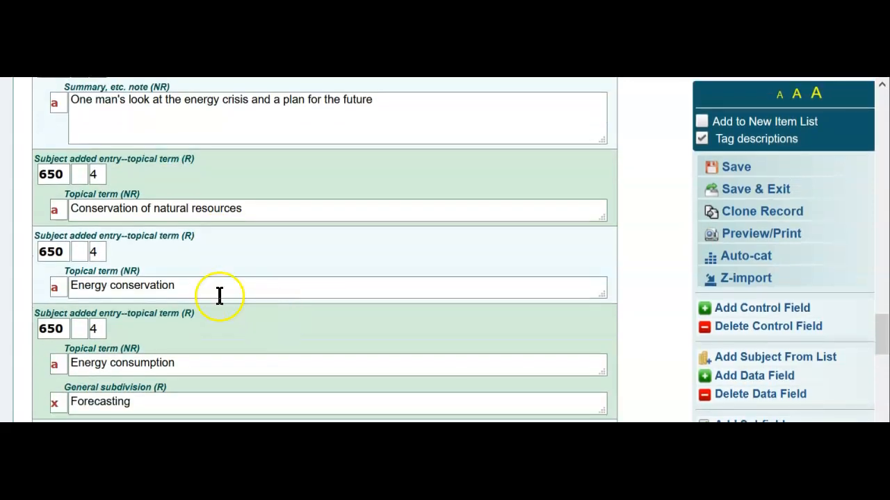
{"action": "scroll", "coordinate": [199, 278], "scroll_direction": "down", "scroll_amount": 2}
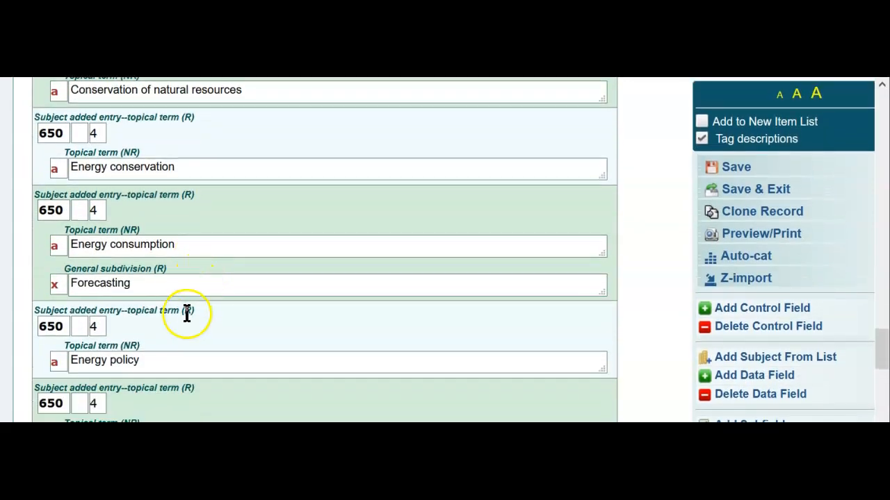
{"action": "scroll", "coordinate": [186, 325], "scroll_direction": "down", "scroll_amount": 3}
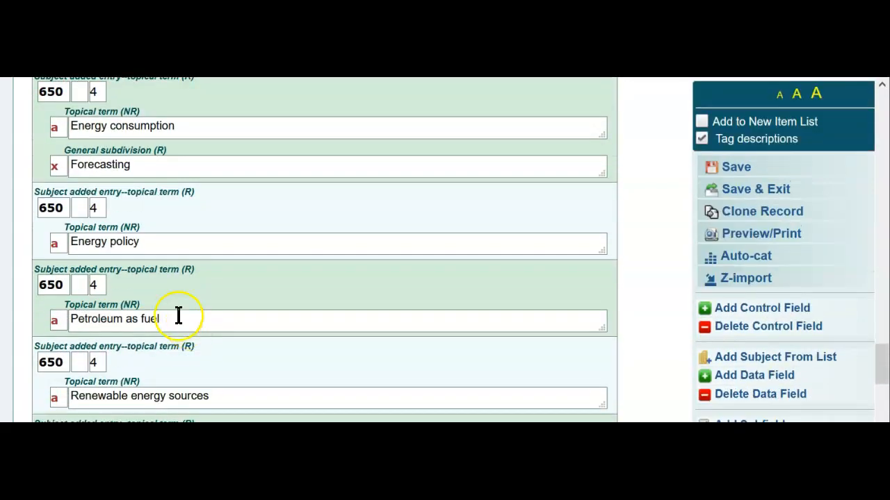
{"action": "scroll", "coordinate": [178, 314], "scroll_direction": "down", "scroll_amount": 2}
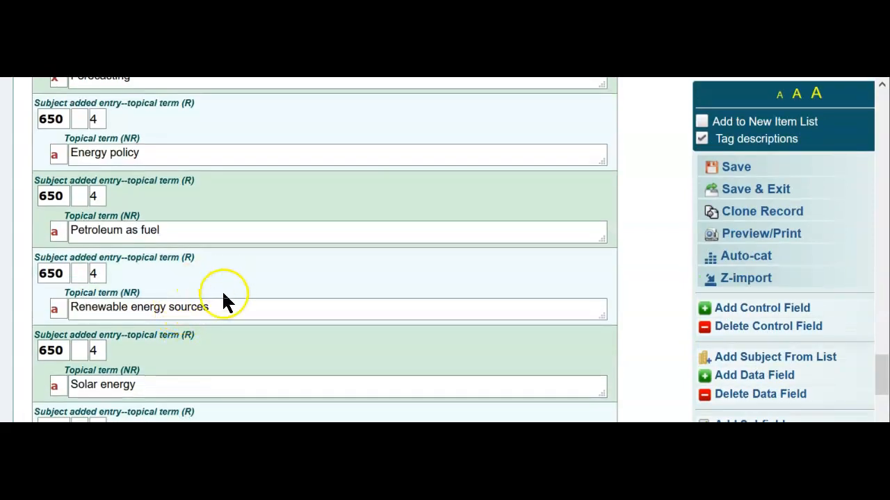
{"action": "scroll", "coordinate": [222, 312], "scroll_direction": "down", "scroll_amount": 1}
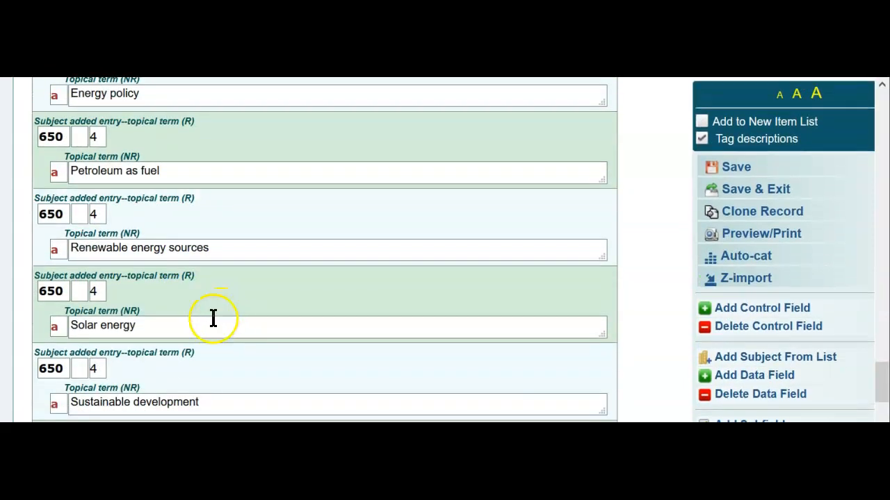
{"action": "scroll", "coordinate": [215, 316], "scroll_direction": "down", "scroll_amount": 3}
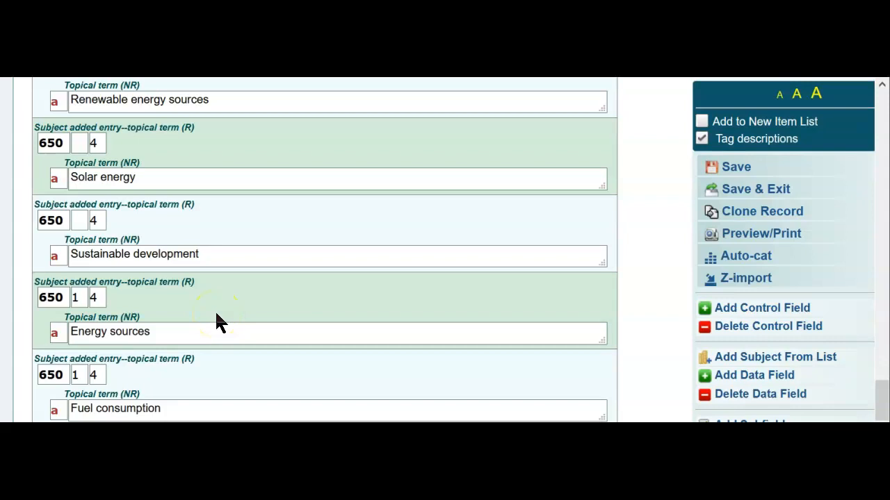
{"action": "scroll", "coordinate": [216, 316], "scroll_direction": "down", "scroll_amount": 2}
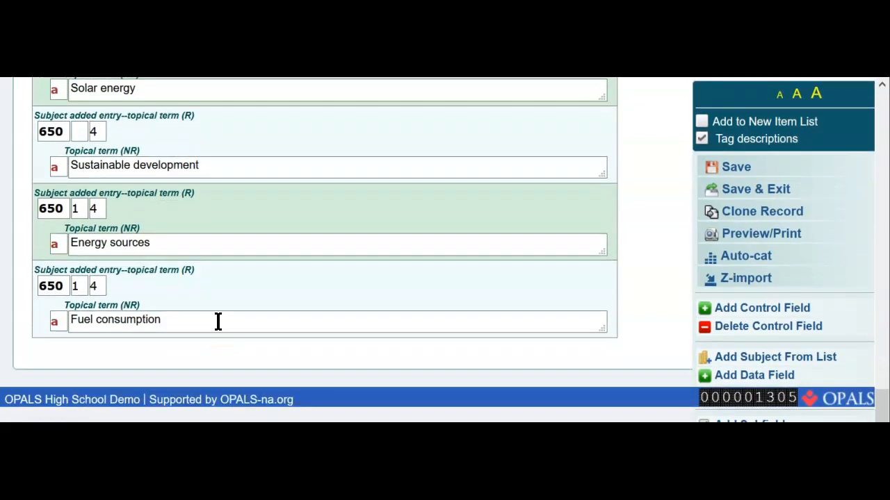
Step: Save the fossil fuel record and proceed to editing the "101 quantum questions" record
{"action": "scroll", "coordinate": [217, 321], "scroll_direction": "up", "scroll_amount": 3}
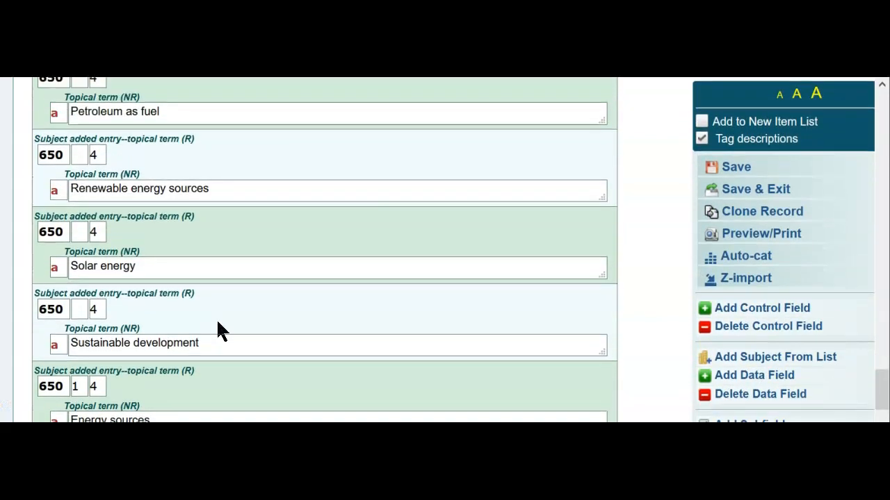
{"action": "scroll", "coordinate": [218, 321], "scroll_direction": "up", "scroll_amount": 9}
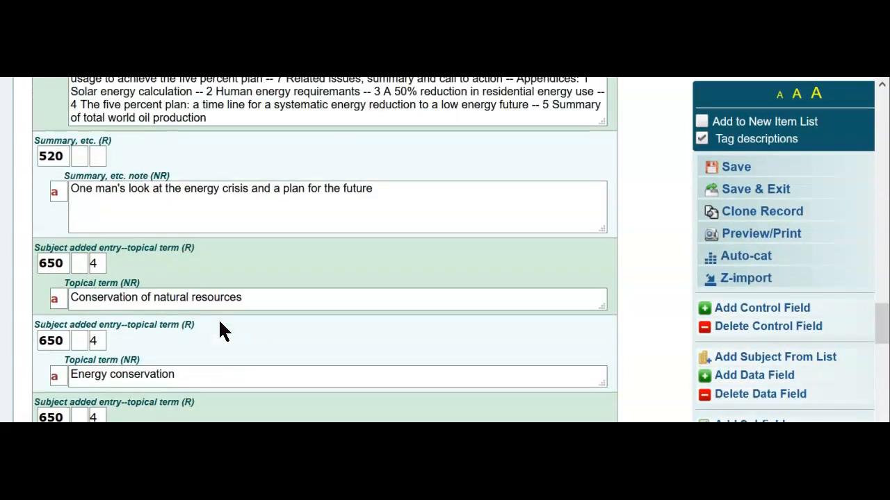
{"action": "scroll", "coordinate": [222, 313], "scroll_direction": "up", "scroll_amount": 15}
{"action": "mouse_move", "coordinate": [881, 244]}
{"action": "left_mouse_down"}
{"action": "mouse_move", "coordinate": [880, 129]}
{"action": "mouse_move", "coordinate": [868, 185]}
{"action": "left_mouse_up"}
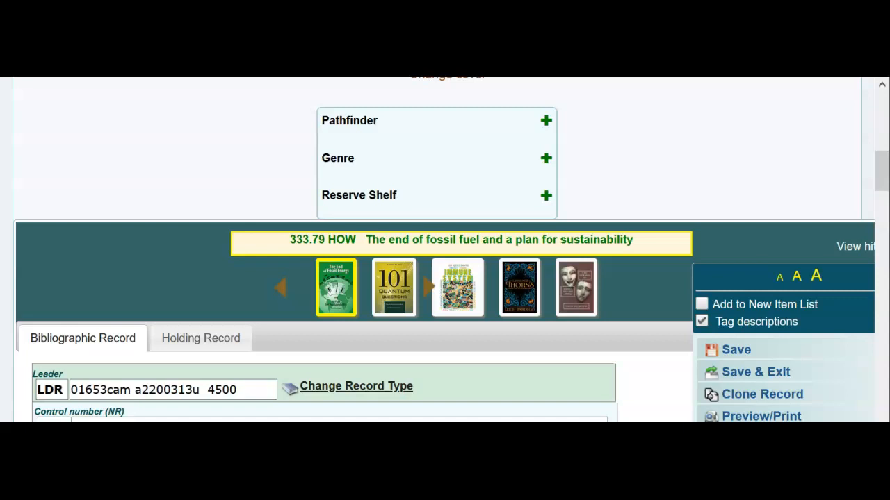
{"action": "scroll", "coordinate": [649, 246], "scroll_direction": "down", "scroll_amount": 1}
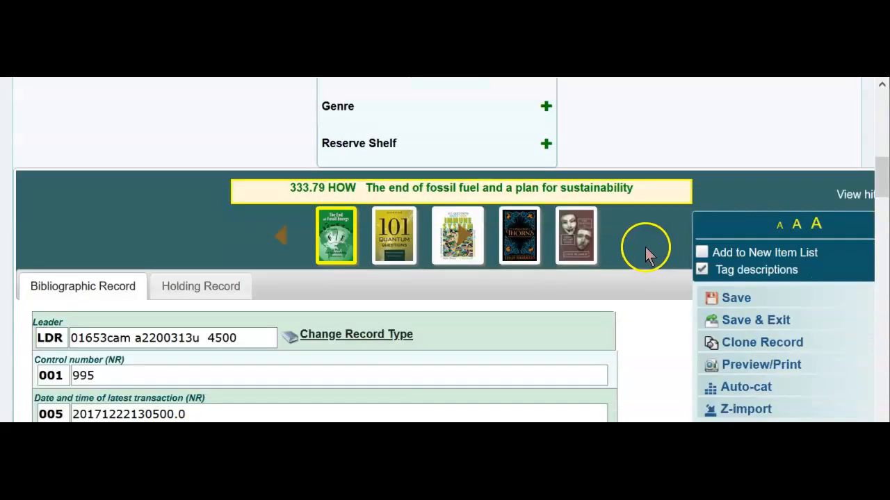
{"action": "left_click", "coordinate": [730, 300]}
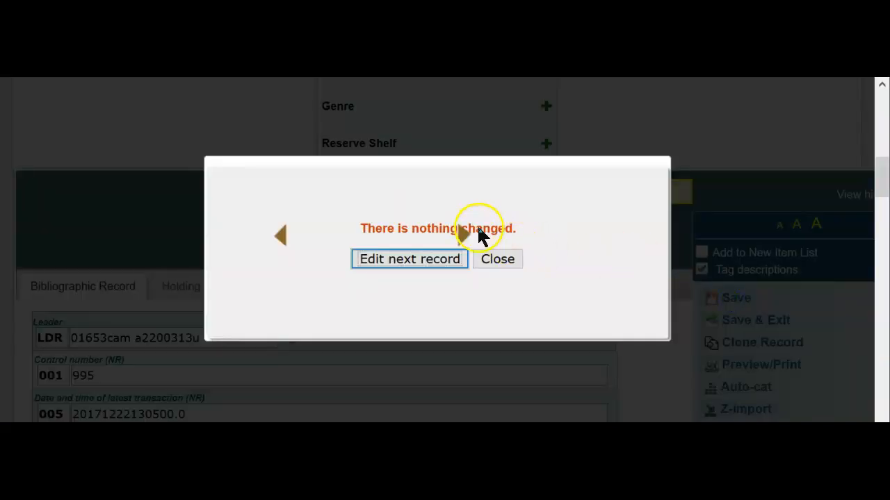
{"action": "left_click", "coordinate": [415, 269]}
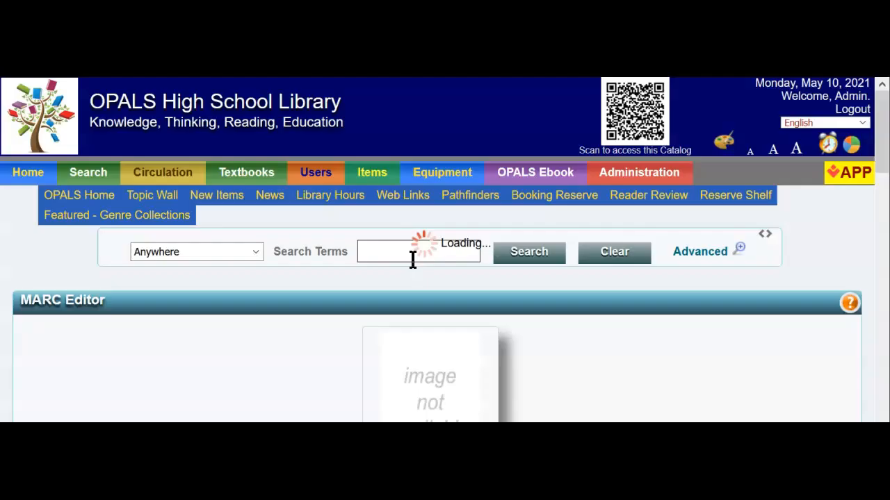
Step: Examine the "101 quantum questions" record from its cover and control fields through the classification numbers, main entry and 245 title statement
{"action": "scroll", "coordinate": [276, 254], "scroll_direction": "down", "scroll_amount": 3}
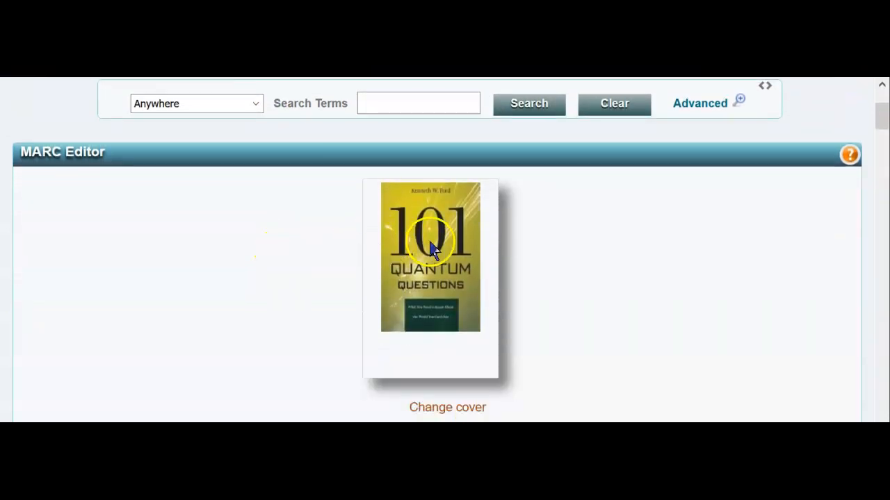
{"action": "scroll", "coordinate": [174, 245], "scroll_direction": "down", "scroll_amount": 3}
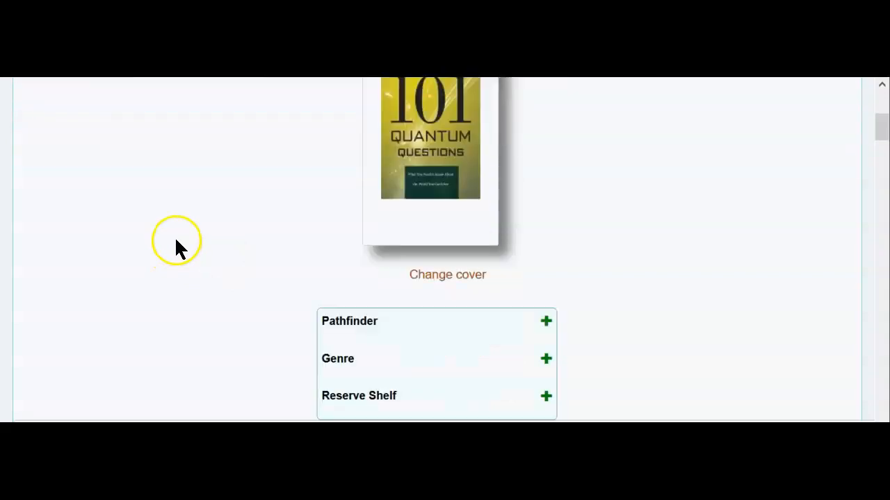
{"action": "scroll", "coordinate": [177, 237], "scroll_direction": "down", "scroll_amount": 5}
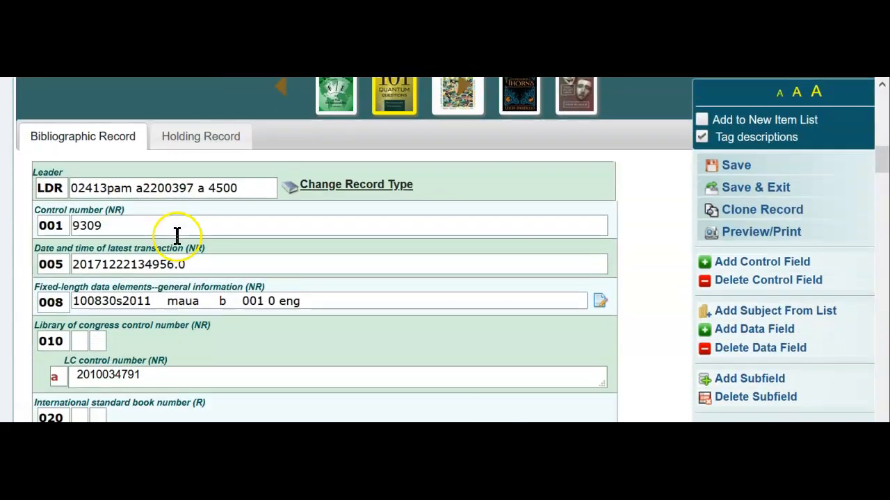
{"action": "scroll", "coordinate": [178, 237], "scroll_direction": "down", "scroll_amount": 5}
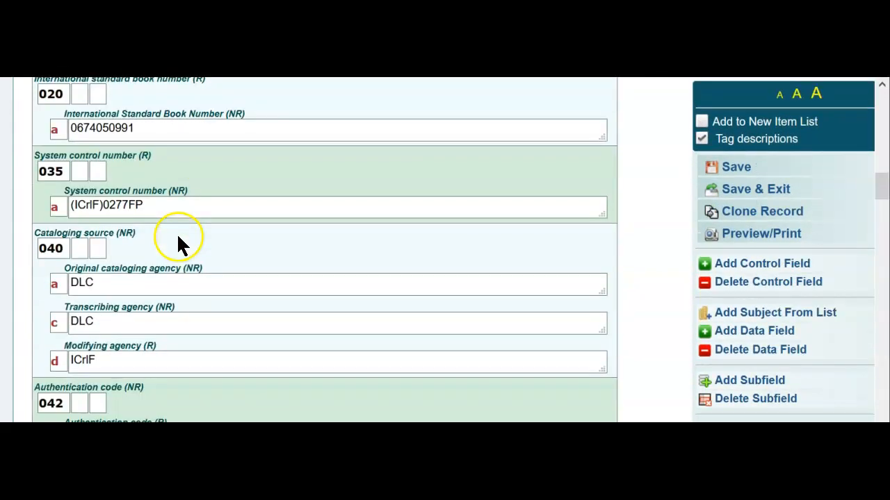
{"action": "scroll", "coordinate": [179, 237], "scroll_direction": "down", "scroll_amount": 4}
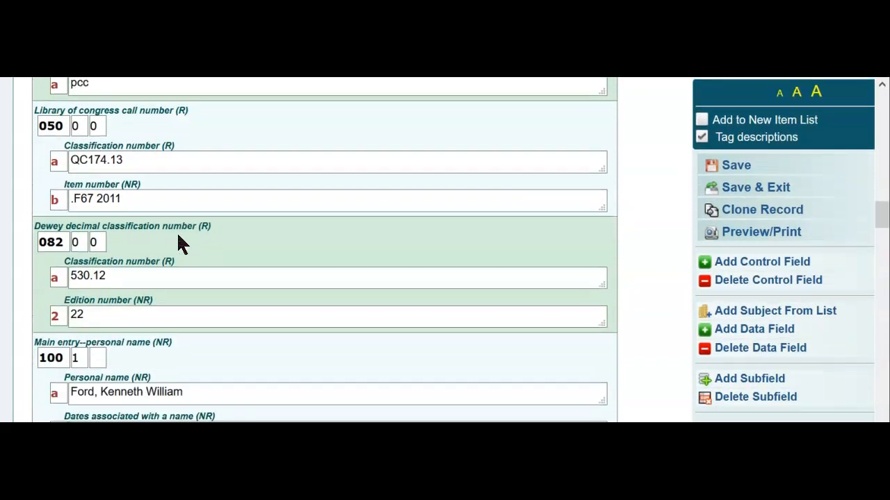
{"action": "scroll", "coordinate": [179, 236], "scroll_direction": "down", "scroll_amount": 2}
{"action": "scroll", "coordinate": [178, 237], "scroll_direction": "up", "scroll_amount": 1}
{"action": "left_click", "coordinate": [53, 194]}
{"action": "scroll", "coordinate": [179, 248], "scroll_direction": "down", "scroll_amount": 1}
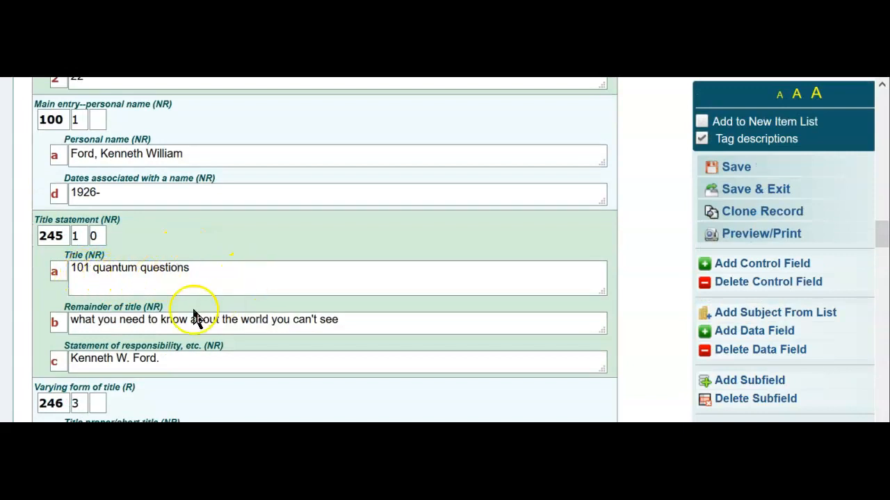
Step: View the first indicator options of the first 246 varying form of title field, then close the list unchanged
{"action": "scroll", "coordinate": [371, 278], "scroll_direction": "down", "scroll_amount": 1}
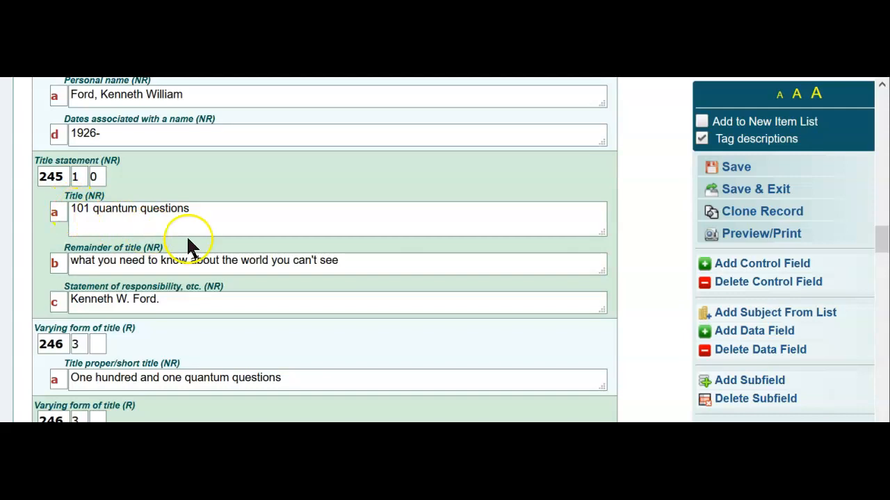
{"action": "scroll", "coordinate": [186, 250], "scroll_direction": "down", "scroll_amount": 1}
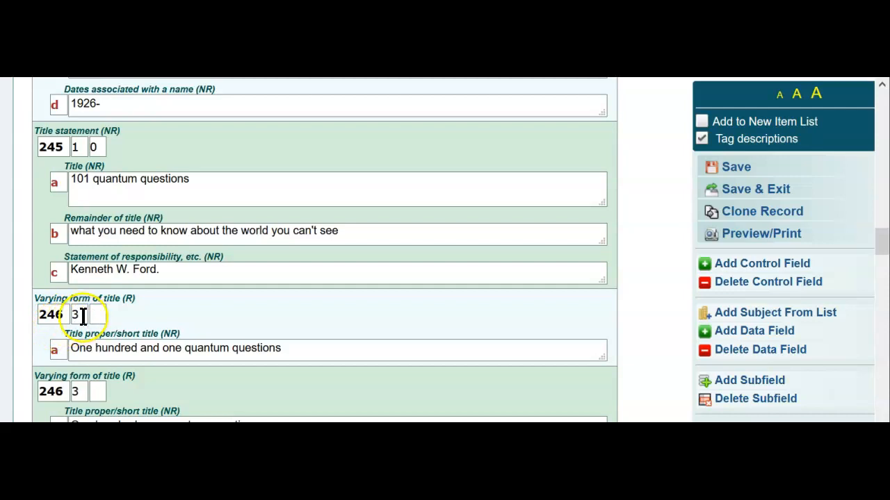
{"action": "left_click", "coordinate": [81, 315]}
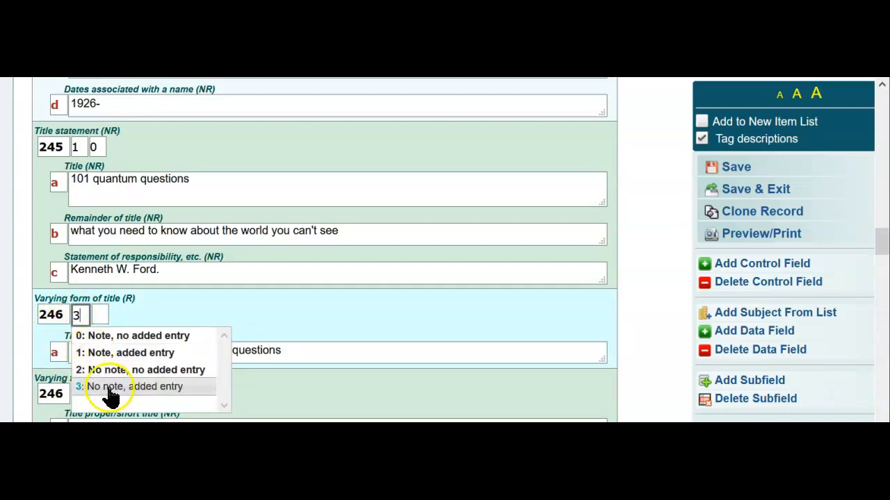
{"action": "left_click", "coordinate": [35, 345]}
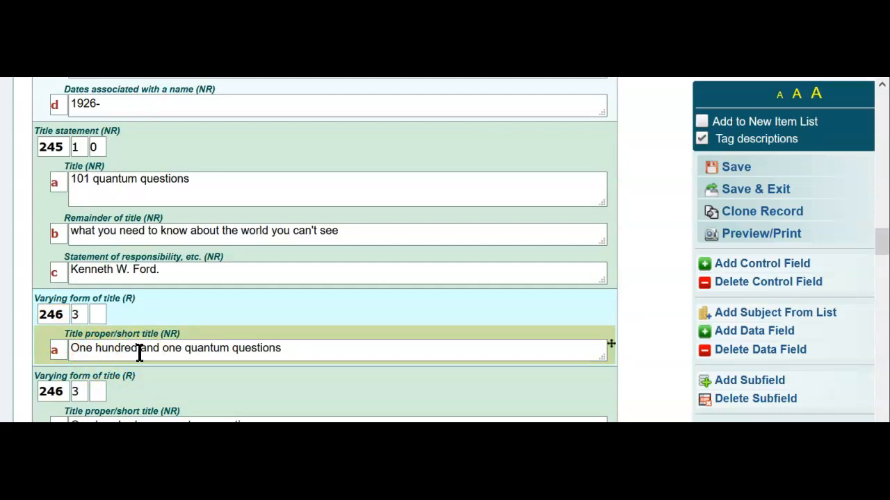
Step: Examine the "101 quantum questions" record's 246 varying titles, 260 imprint, 504 and 505 notes, and 510 citation notes
{"action": "scroll", "coordinate": [139, 354], "scroll_direction": "down", "scroll_amount": 5}
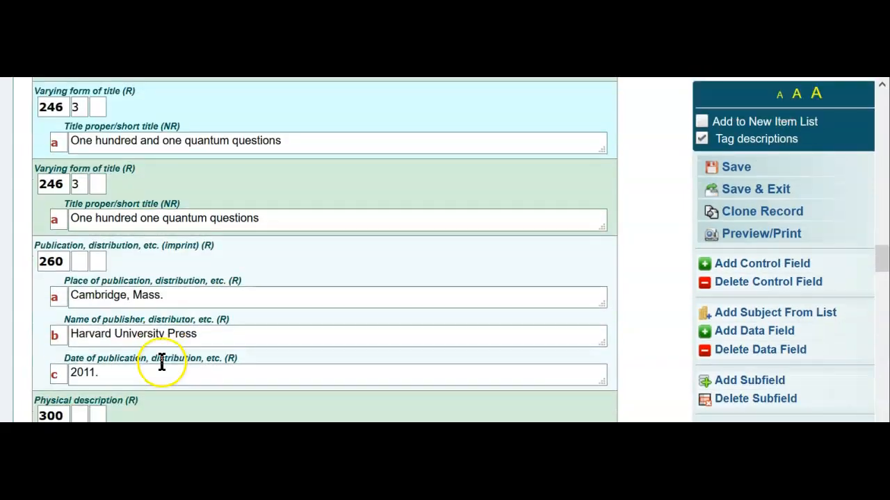
{"action": "scroll", "coordinate": [207, 292], "scroll_direction": "down", "scroll_amount": 2}
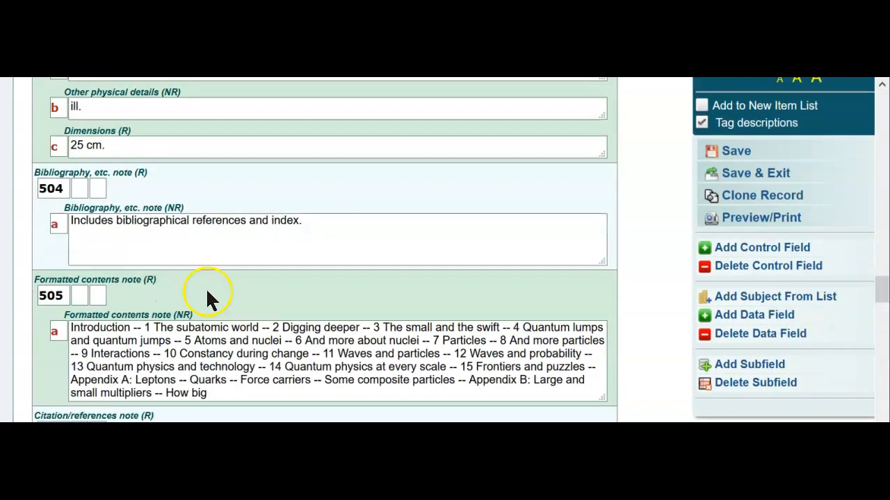
{"action": "scroll", "coordinate": [342, 334], "scroll_direction": "down", "scroll_amount": 1}
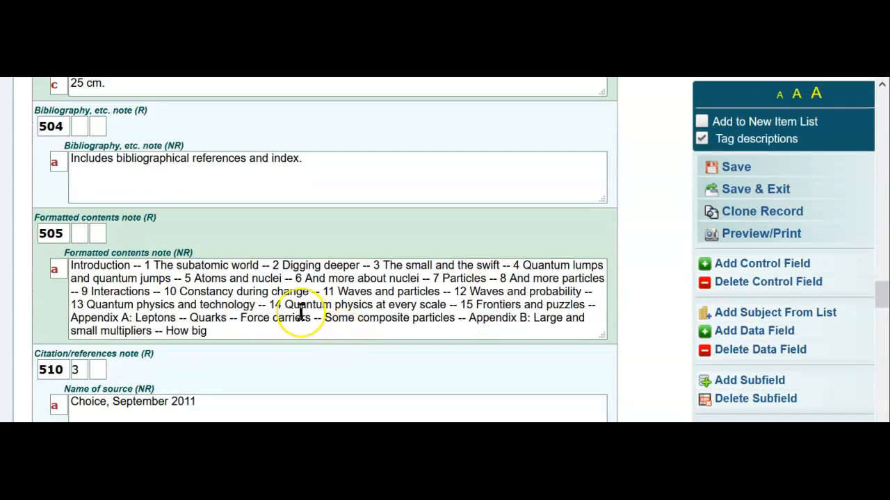
{"action": "scroll", "coordinate": [301, 312], "scroll_direction": "down", "scroll_amount": 3}
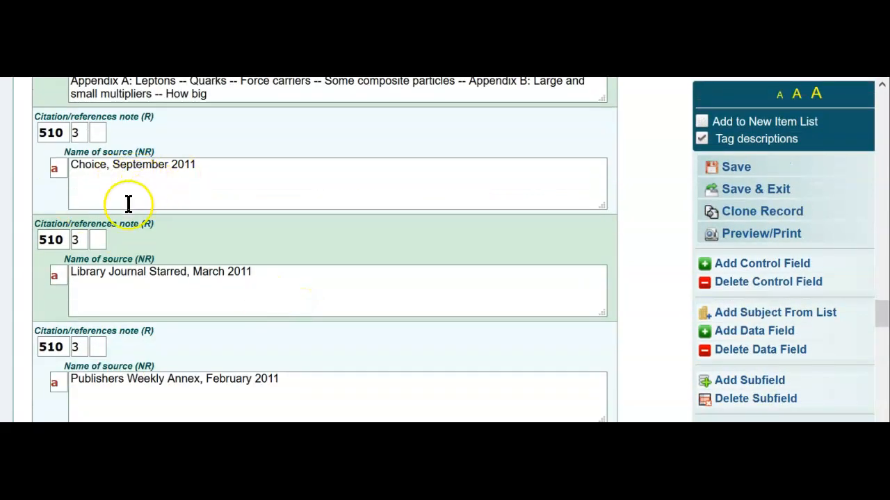
{"action": "scroll", "coordinate": [99, 187], "scroll_direction": "down", "scroll_amount": 2}
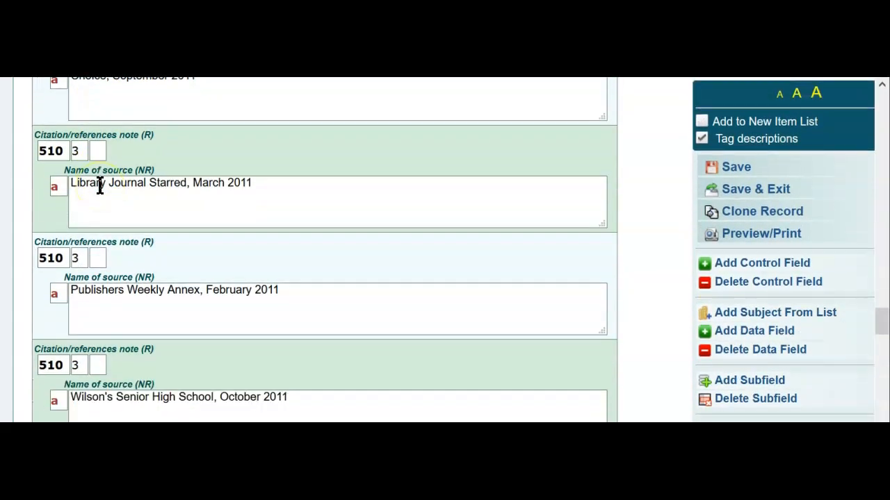
{"action": "scroll", "coordinate": [88, 186], "scroll_direction": "down", "scroll_amount": 1}
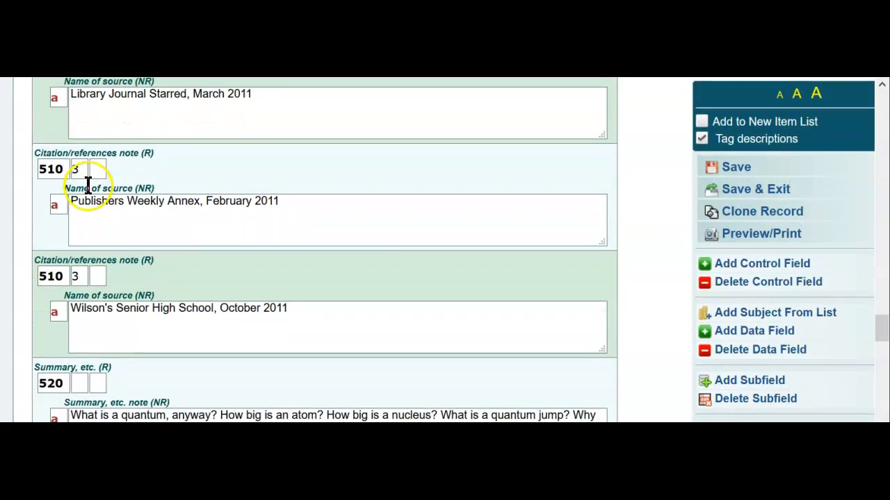
{"action": "scroll", "coordinate": [139, 218], "scroll_direction": "down", "scroll_amount": 1}
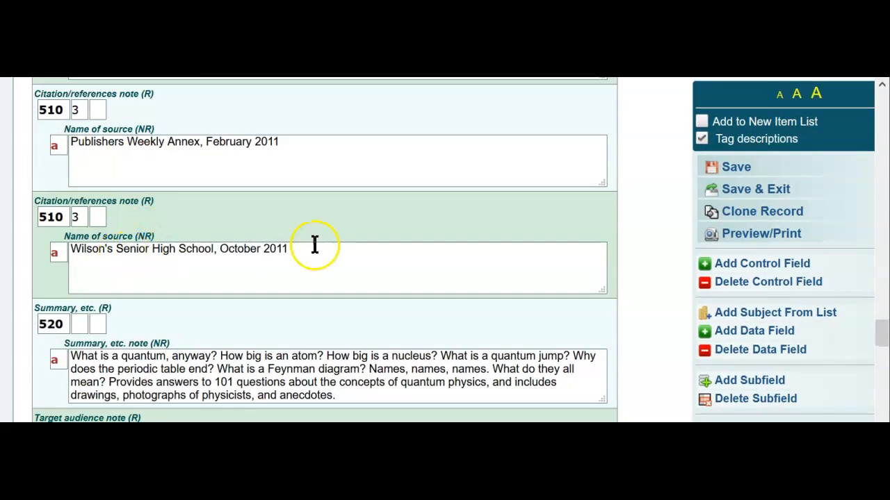
Step: Examine the quantum record's 520 summary, 521 target audience note and 650 topical term subject headings
{"action": "scroll", "coordinate": [315, 245], "scroll_direction": "down", "scroll_amount": 2}
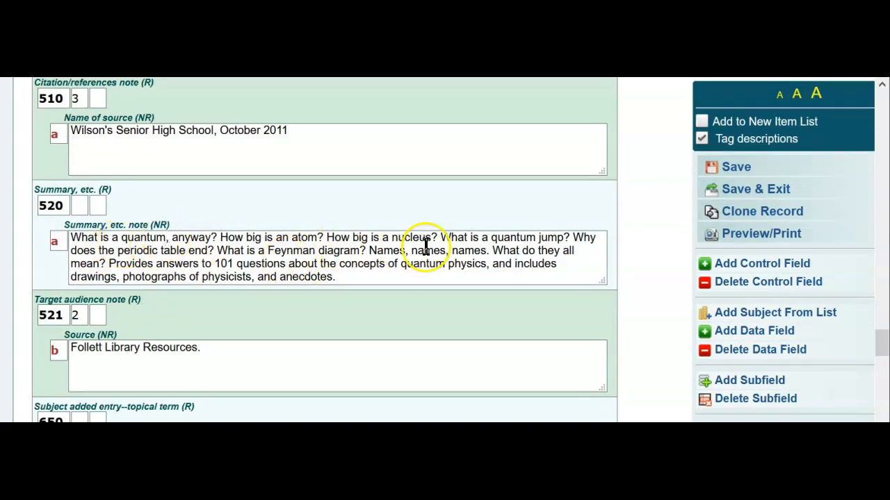
{"action": "scroll", "coordinate": [479, 245], "scroll_direction": "down", "scroll_amount": 4}
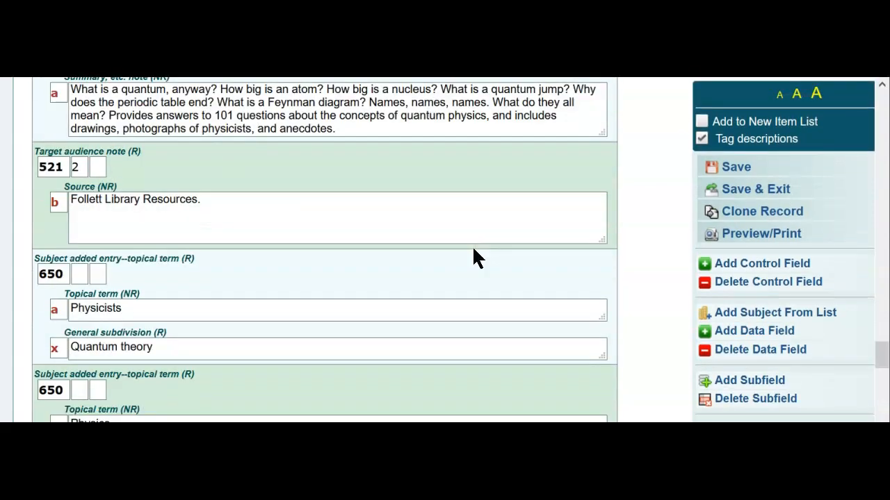
{"action": "scroll", "coordinate": [153, 211], "scroll_direction": "up", "scroll_amount": 1}
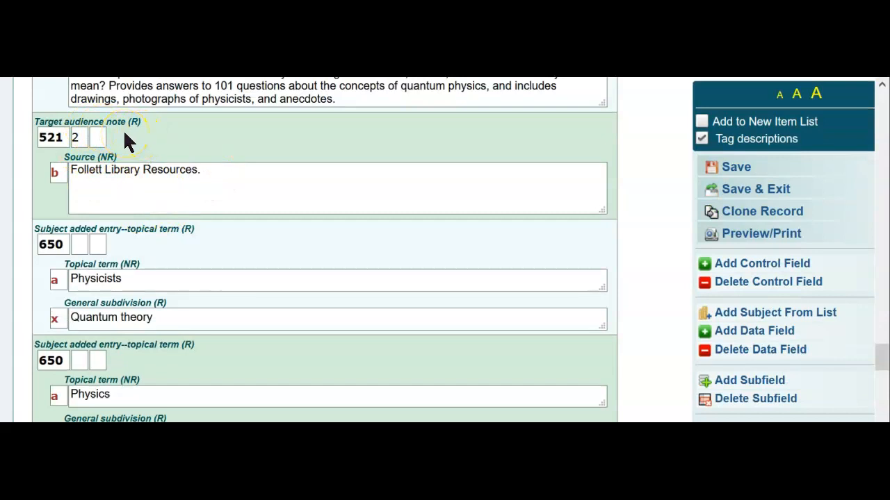
{"action": "scroll", "coordinate": [124, 139], "scroll_direction": "down", "scroll_amount": 3}
{"action": "scroll", "coordinate": [124, 133], "scroll_direction": "down", "scroll_amount": 7}
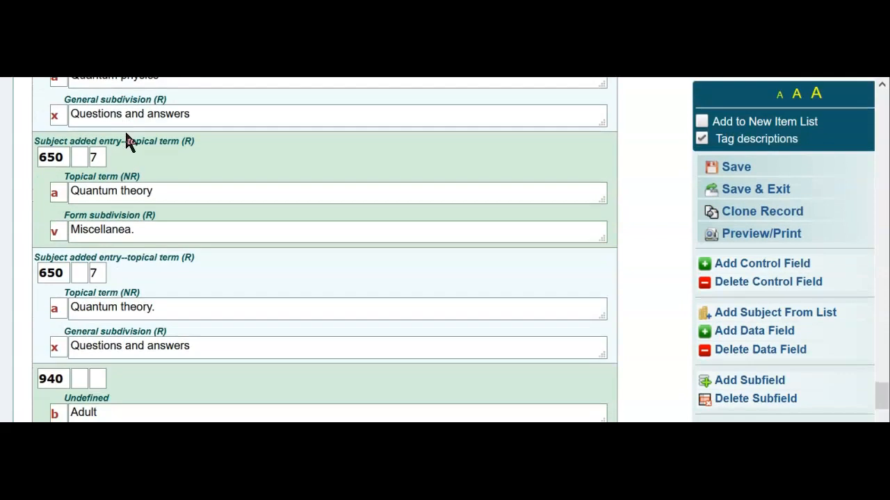
{"action": "scroll", "coordinate": [127, 143], "scroll_direction": "up", "scroll_amount": 5}
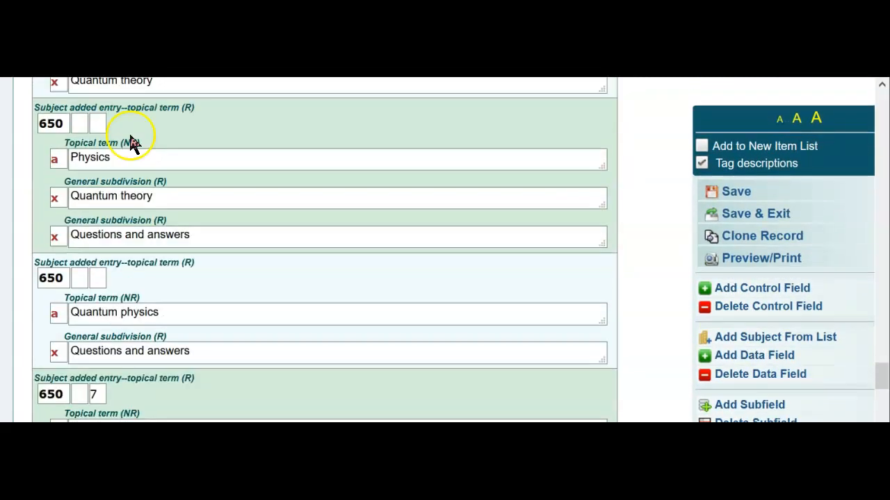
{"action": "scroll", "coordinate": [469, 219], "scroll_direction": "up", "scroll_amount": 3}
{"action": "scroll", "coordinate": [469, 219], "scroll_direction": "up", "scroll_amount": 1}
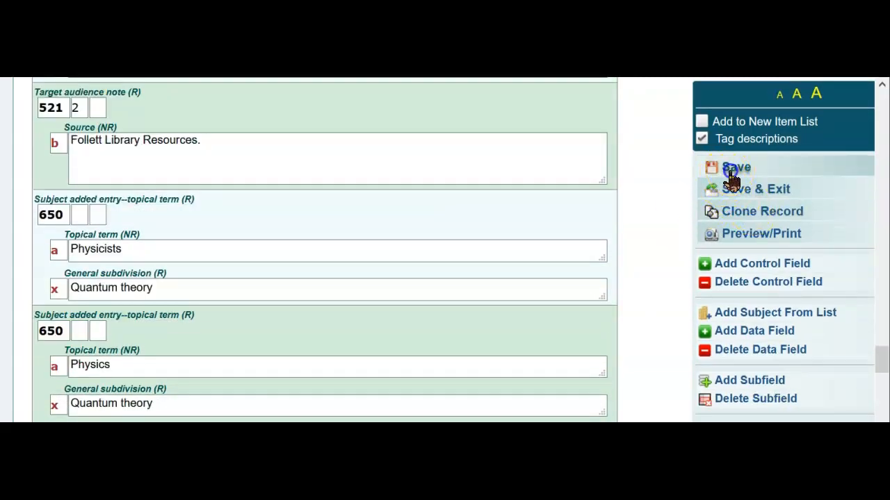
Step: Save the "101 quantum questions" record and proceed to editing the "101 questions about your immune system" record
{"action": "left_click", "coordinate": [735, 167]}
{"action": "left_click", "coordinate": [394, 263]}
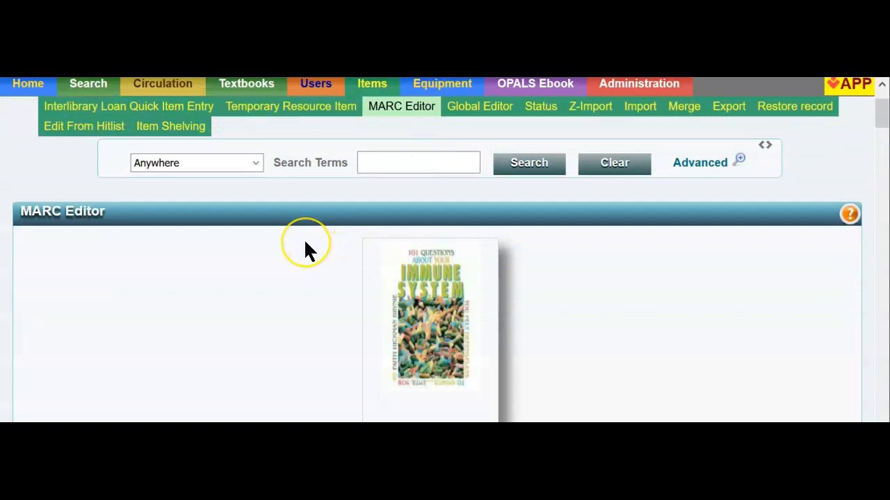
Step: Examine the immune system record from its cover and control fields through the classification numbers, 245 title statement and 246 varying titles
{"action": "scroll", "coordinate": [306, 247], "scroll_direction": "down", "scroll_amount": 1}
{"action": "scroll", "coordinate": [270, 233], "scroll_direction": "down", "scroll_amount": 5}
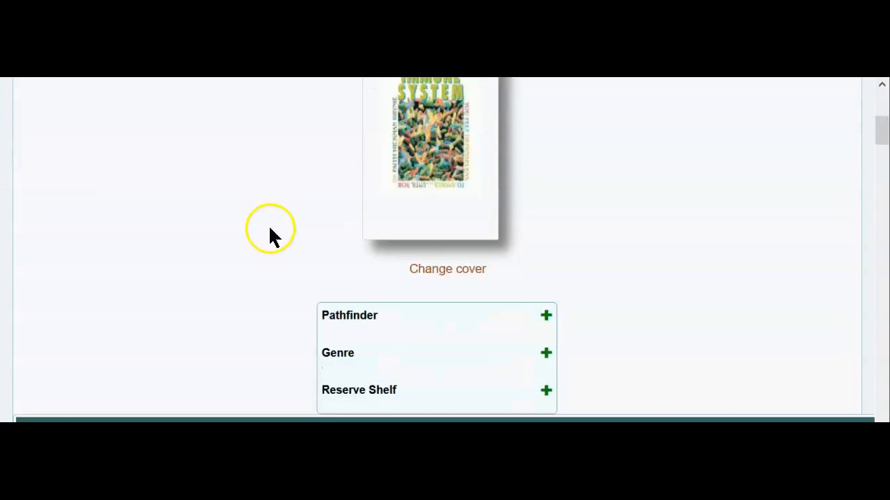
{"action": "scroll", "coordinate": [268, 224], "scroll_direction": "down", "scroll_amount": 10}
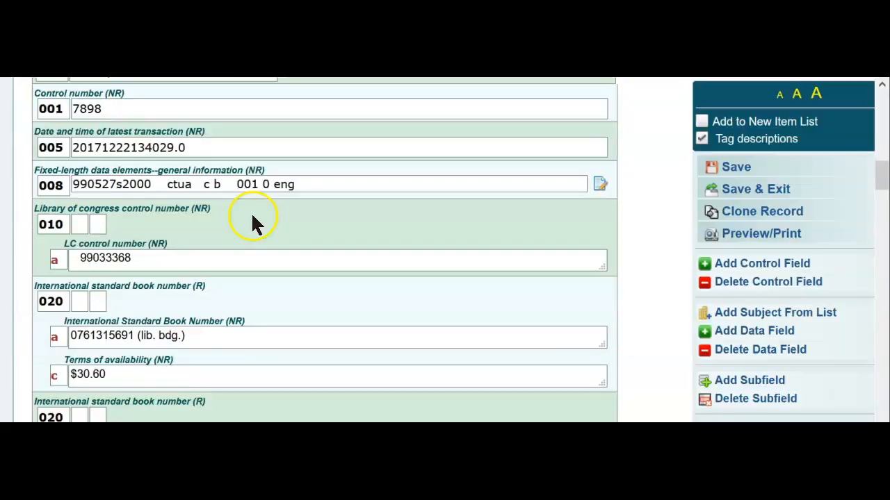
{"action": "scroll", "coordinate": [252, 216], "scroll_direction": "down", "scroll_amount": 7}
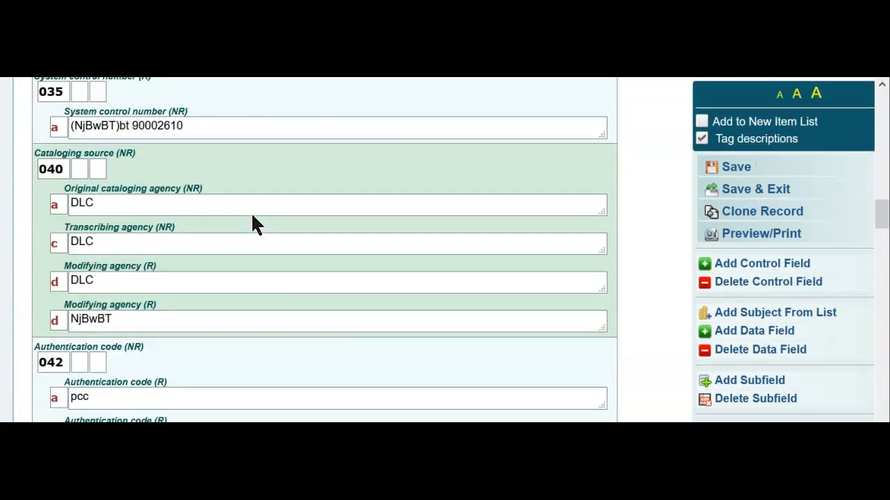
{"action": "scroll", "coordinate": [254, 223], "scroll_direction": "down", "scroll_amount": 7}
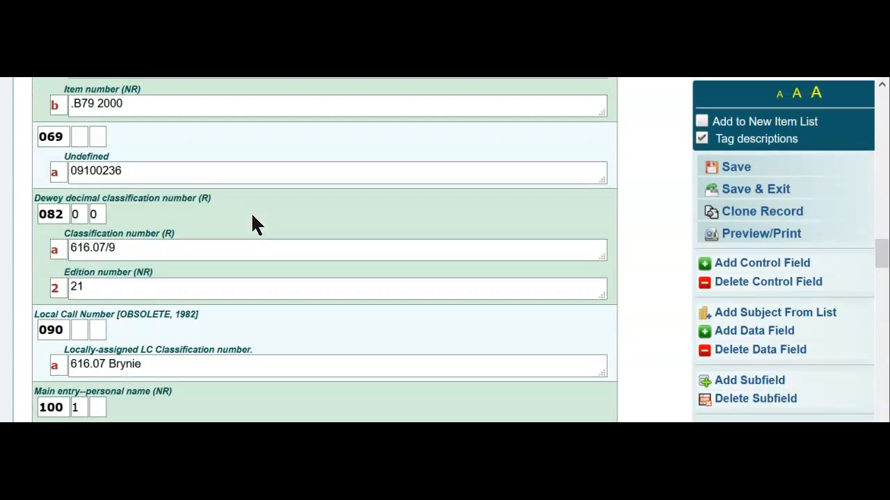
{"action": "scroll", "coordinate": [252, 215], "scroll_direction": "down", "scroll_amount": 2}
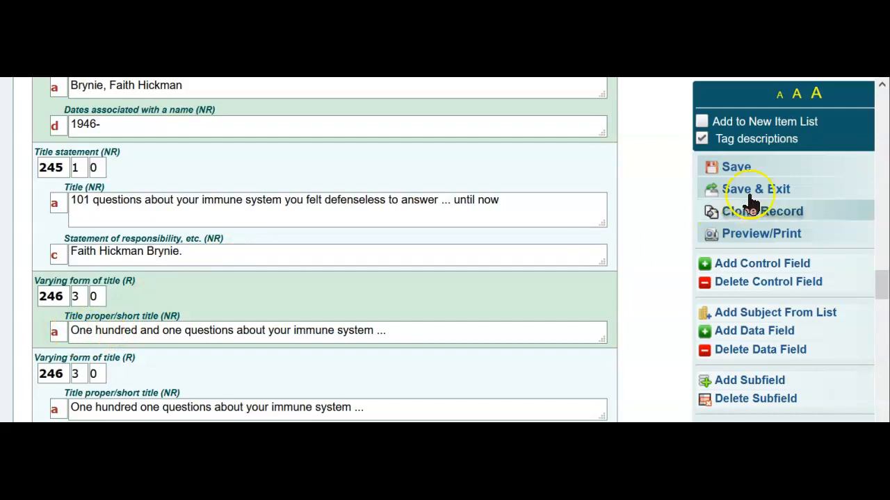
Step: Save the immune system record and proceed to editing "The language of thorns" record
{"action": "left_click", "coordinate": [734, 169]}
{"action": "left_click", "coordinate": [415, 262]}
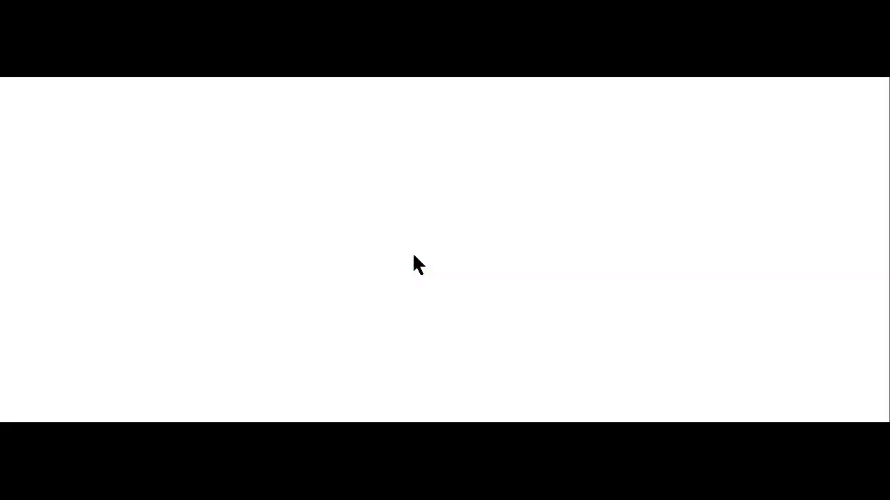
Step: Examine "The language of thorns" record from its cover and control fields to the 245 title, returning to the 082 classification number
{"action": "scroll", "coordinate": [335, 254], "scroll_direction": "down", "scroll_amount": 5}
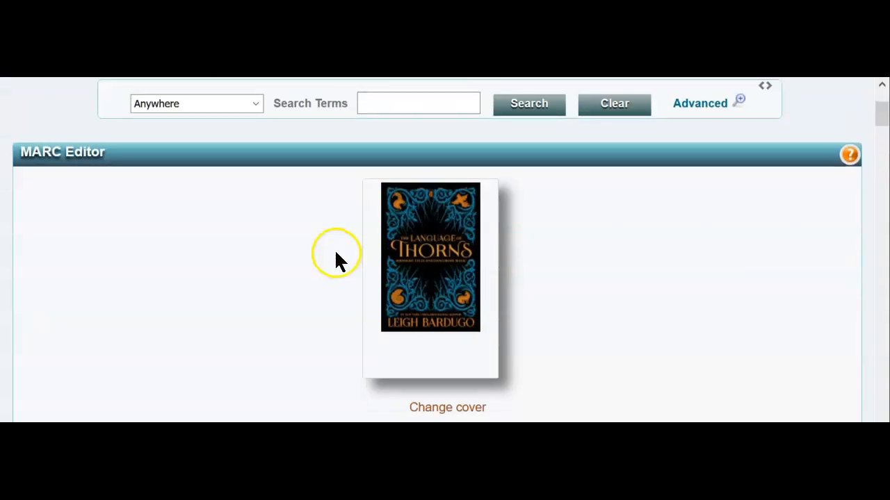
{"action": "scroll", "coordinate": [334, 254], "scroll_direction": "down", "scroll_amount": 10}
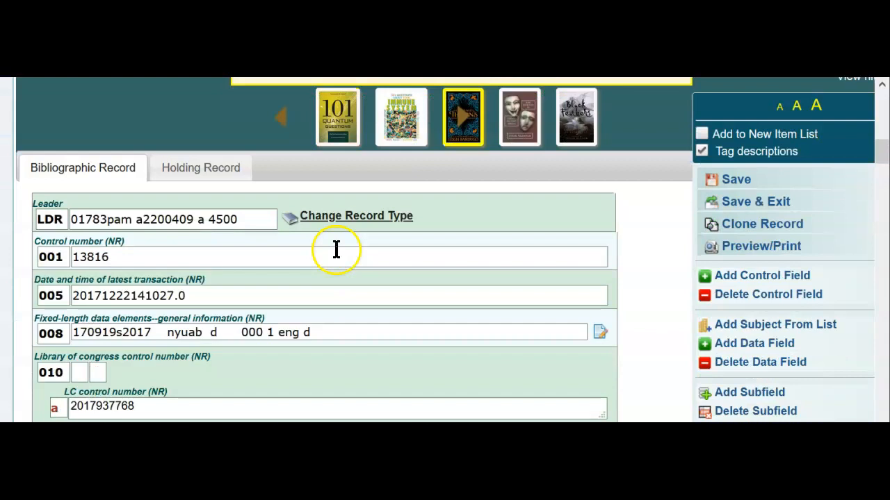
{"action": "scroll", "coordinate": [335, 249], "scroll_direction": "down", "scroll_amount": 6}
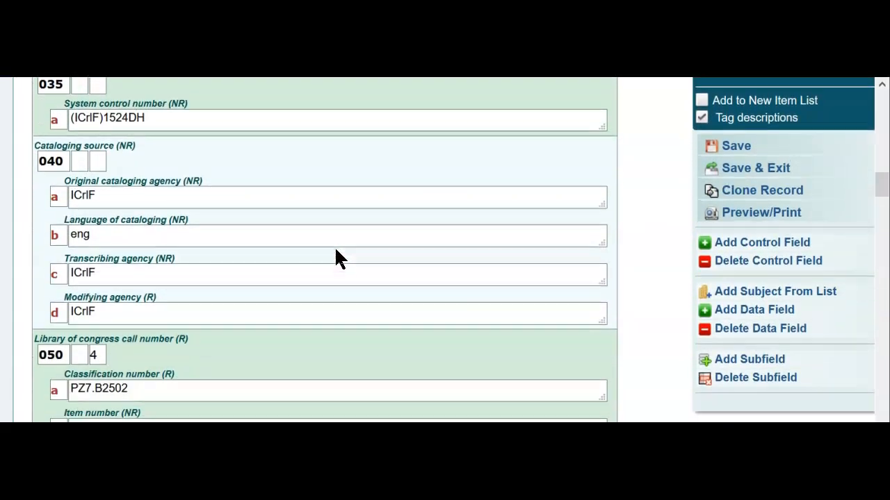
{"action": "scroll", "coordinate": [335, 250], "scroll_direction": "down", "scroll_amount": 3}
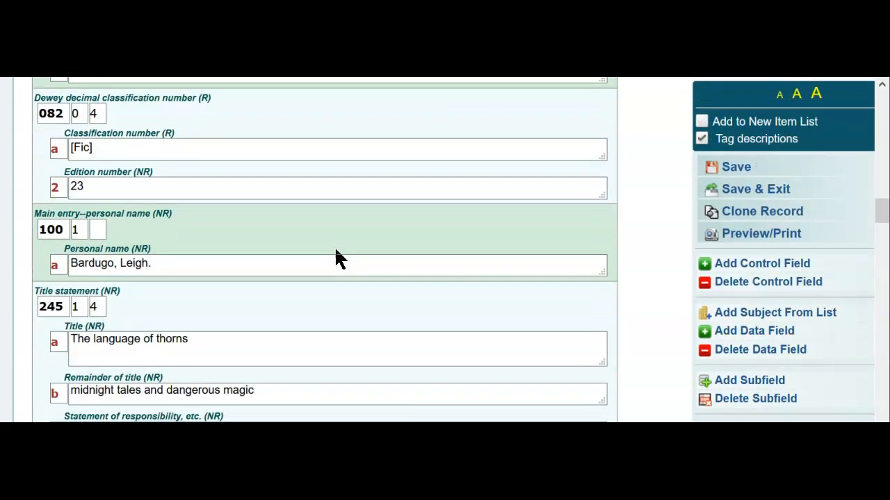
{"action": "scroll", "coordinate": [335, 249], "scroll_direction": "down", "scroll_amount": 3}
{"action": "scroll", "coordinate": [334, 250], "scroll_direction": "up", "scroll_amount": 2}
{"action": "left_click", "coordinate": [101, 126]}
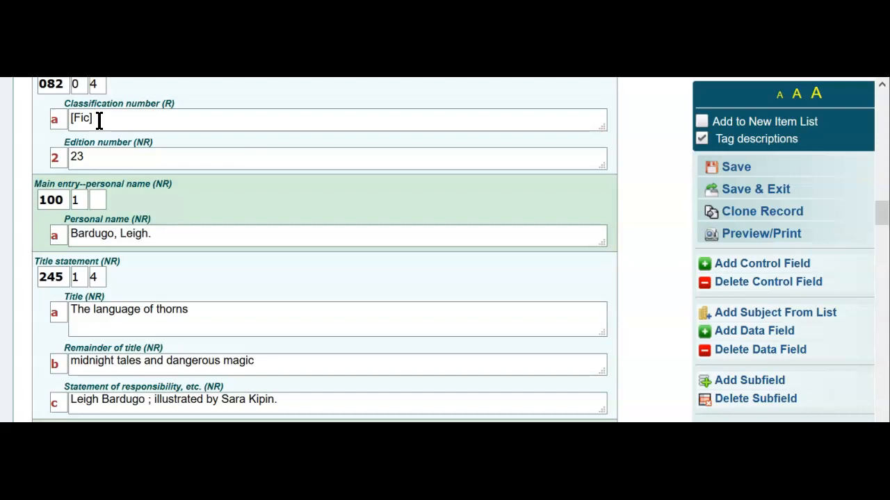
Step: Review the record's 245 title statement, 246 varying form of title, 250 edition statement and 260 imprint
{"action": "scroll", "coordinate": [274, 206], "scroll_direction": "down", "scroll_amount": 3}
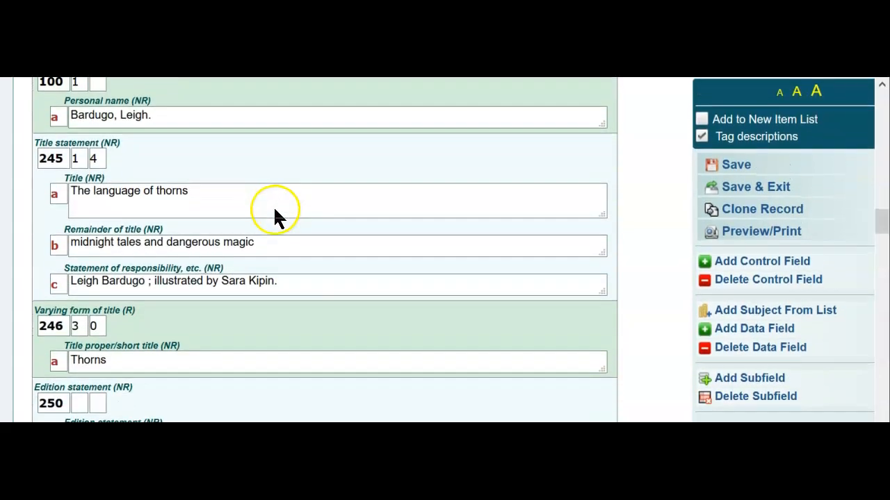
{"action": "scroll", "coordinate": [273, 206], "scroll_direction": "down", "scroll_amount": 1}
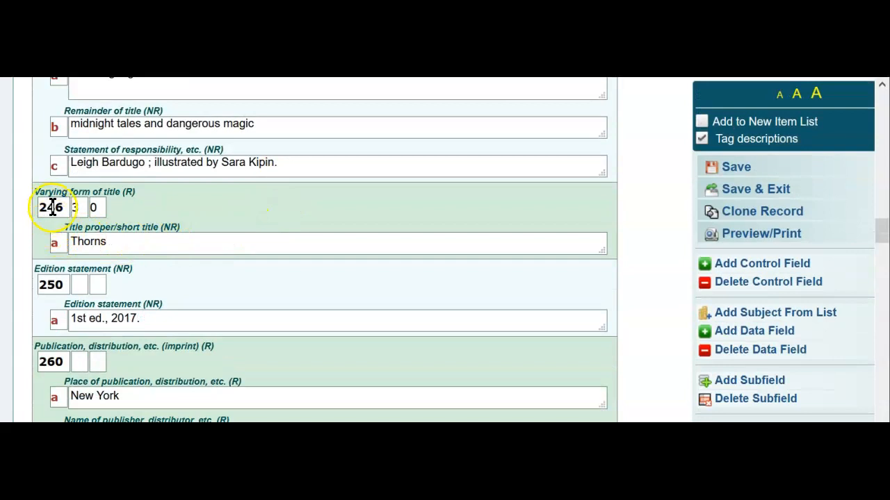
{"action": "scroll", "coordinate": [118, 240], "scroll_direction": "up", "scroll_amount": 1}
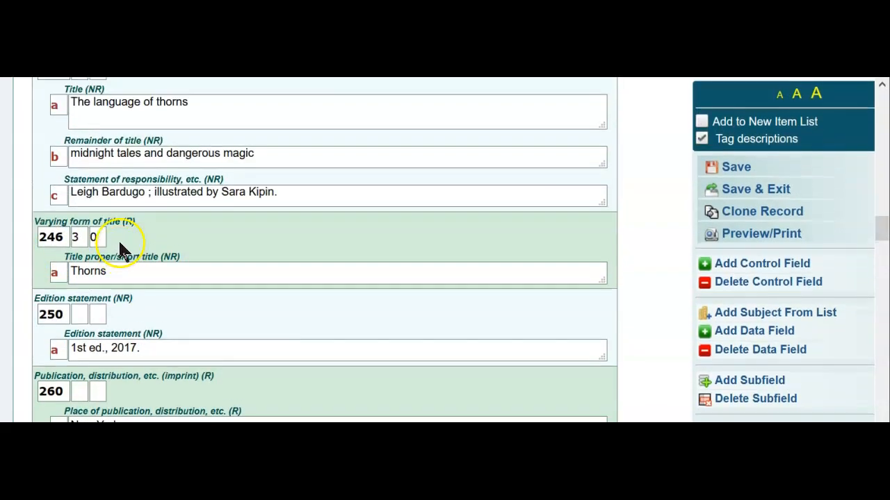
{"action": "scroll", "coordinate": [122, 244], "scroll_direction": "down", "scroll_amount": 1}
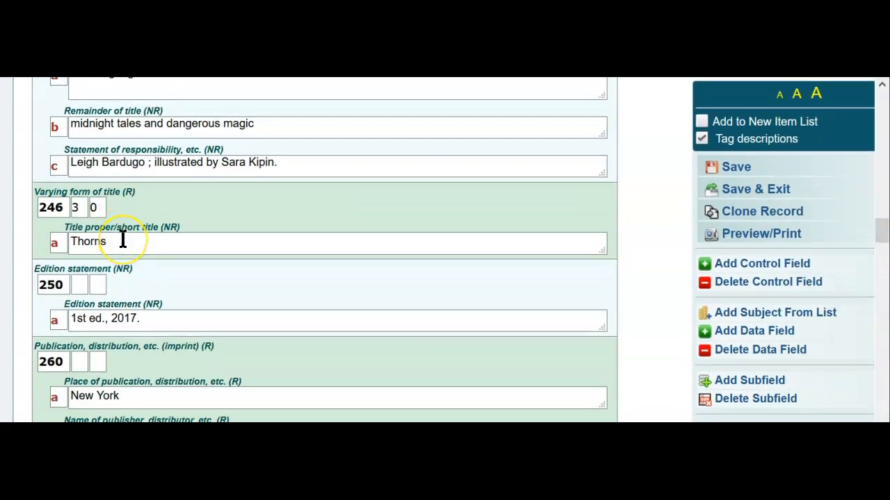
{"action": "scroll", "coordinate": [122, 240], "scroll_direction": "down", "scroll_amount": 12}
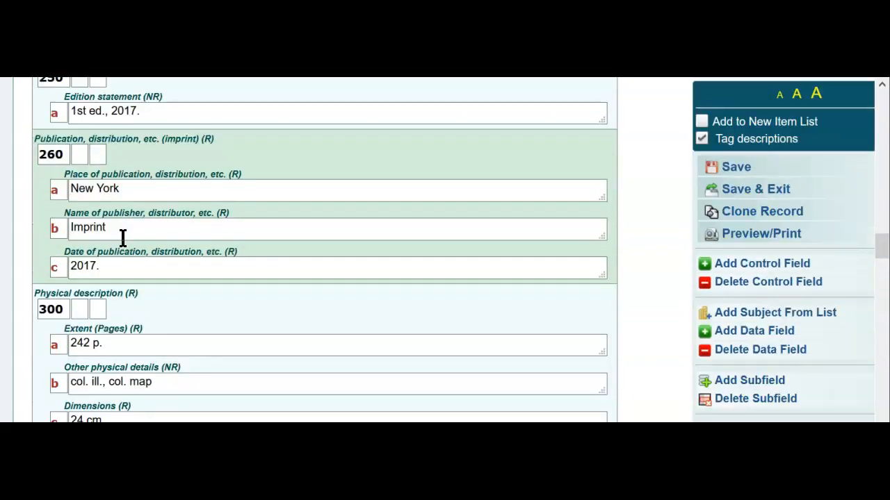
Step: Examine the record's 505 formatted contents note, 510 citation notes, 520 summary and 521 target audience note
{"action": "scroll", "coordinate": [122, 240], "scroll_direction": "down", "scroll_amount": 3}
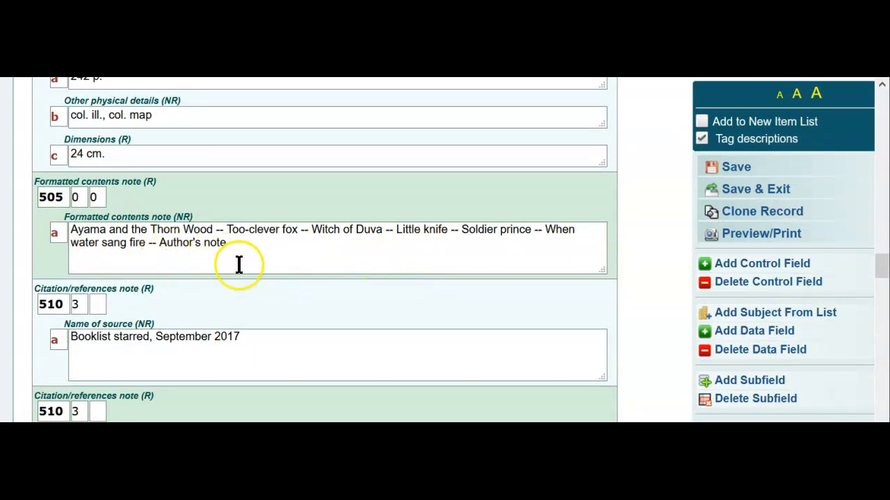
{"action": "scroll", "coordinate": [238, 260], "scroll_direction": "down", "scroll_amount": 3}
{"action": "scroll", "coordinate": [241, 262], "scroll_direction": "down", "scroll_amount": 10}
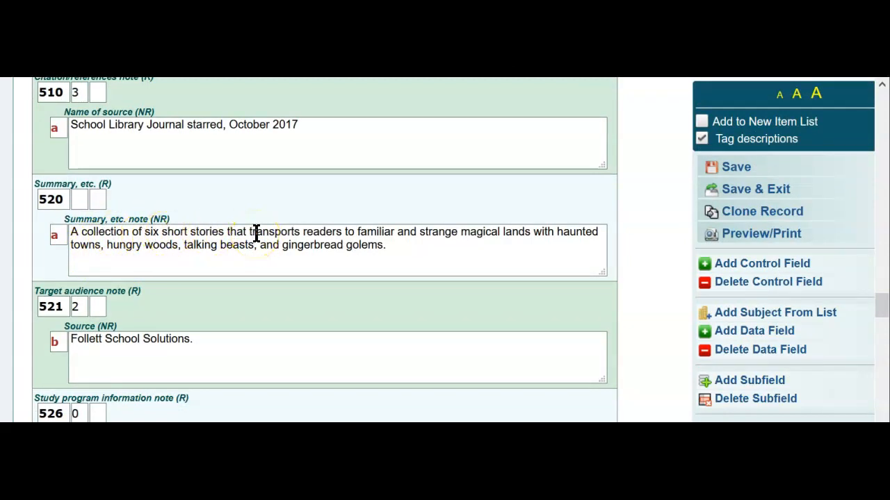
{"action": "scroll", "coordinate": [255, 229], "scroll_direction": "up", "scroll_amount": 5}
{"action": "scroll", "coordinate": [260, 223], "scroll_direction": "up", "scroll_amount": 8}
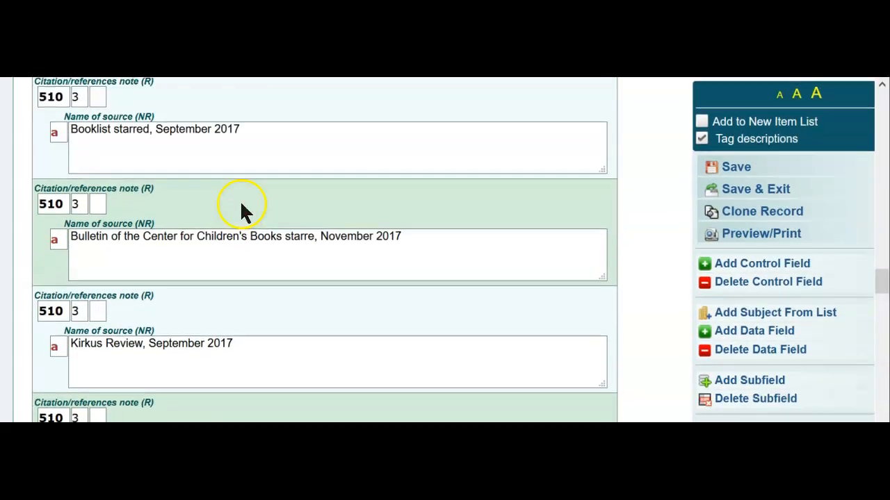
{"action": "scroll", "coordinate": [207, 219], "scroll_direction": "down", "scroll_amount": 10}
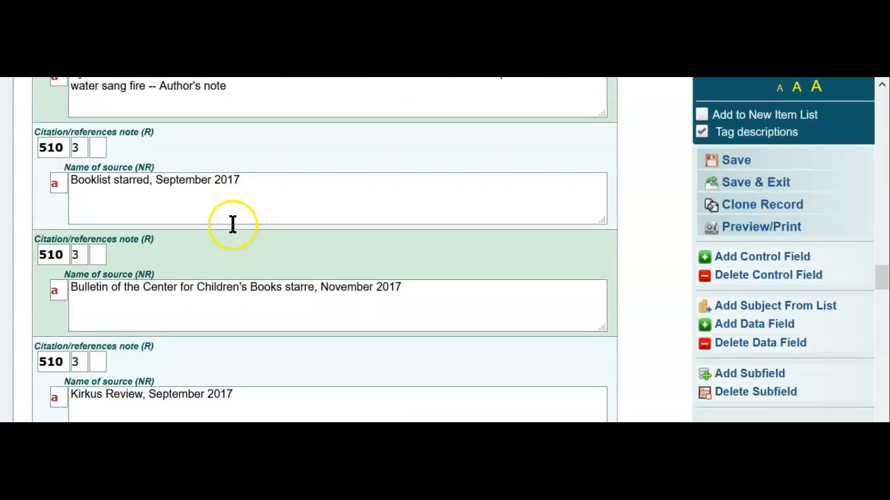
{"action": "scroll", "coordinate": [233, 298], "scroll_direction": "down", "scroll_amount": 1}
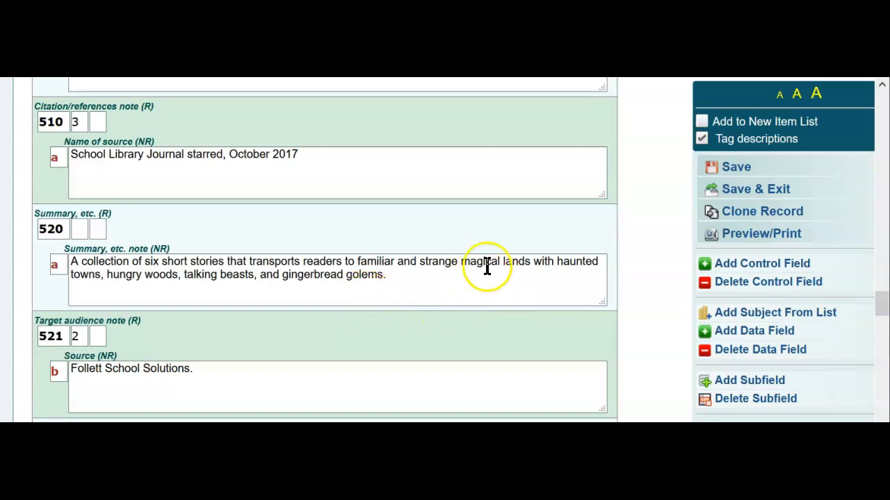
Step: Save "The language of thorns" record and proceed to editing the "Make something up" record
{"action": "scroll", "coordinate": [373, 298], "scroll_direction": "down", "scroll_amount": 1}
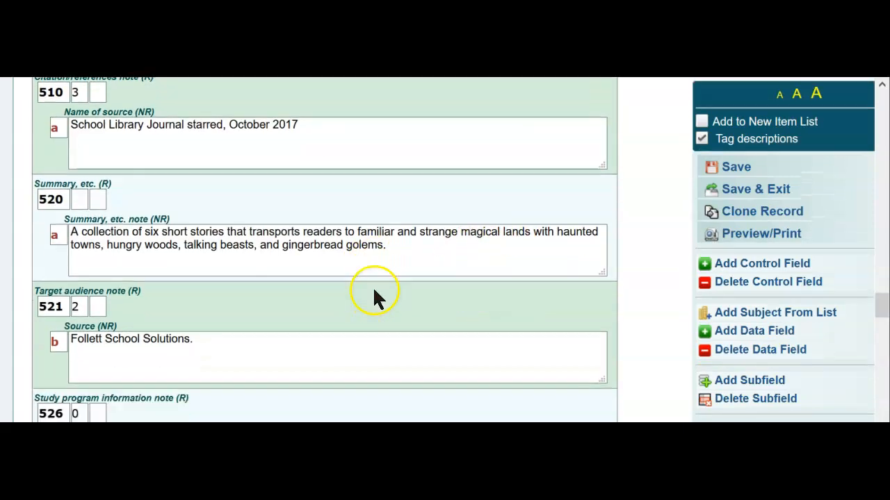
{"action": "scroll", "coordinate": [381, 285], "scroll_direction": "up", "scroll_amount": 2}
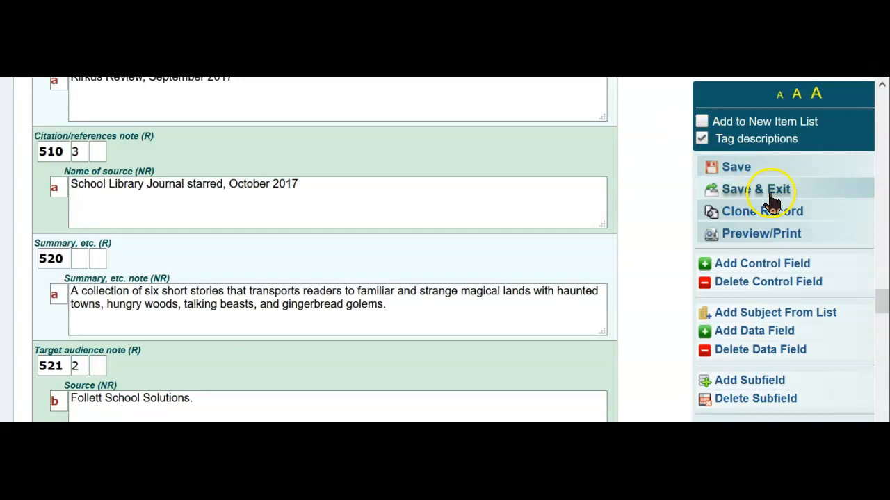
{"action": "left_click", "coordinate": [728, 168]}
{"action": "left_click", "coordinate": [392, 260]}
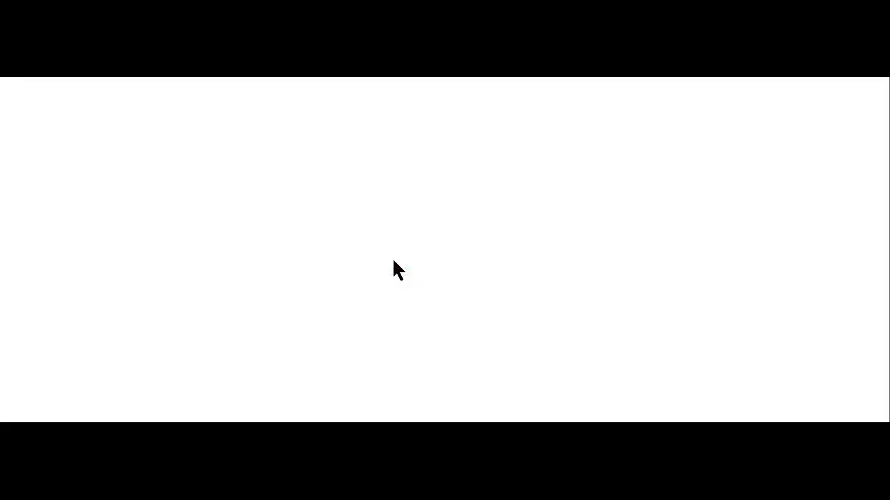
Step: Examine the "Make something up" record from its cover and control fields to the 505 note, returning to the 245 title statement
{"action": "scroll", "coordinate": [321, 238], "scroll_direction": "down", "scroll_amount": 2}
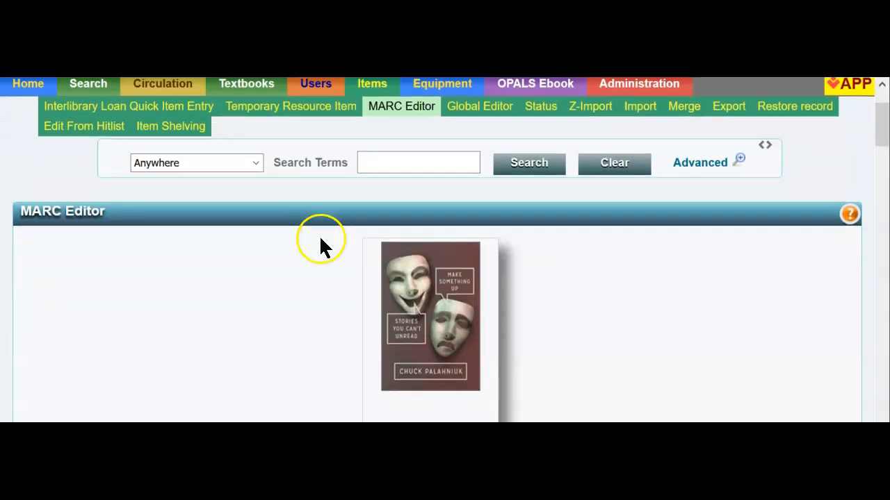
{"action": "scroll", "coordinate": [320, 235], "scroll_direction": "down", "scroll_amount": 10}
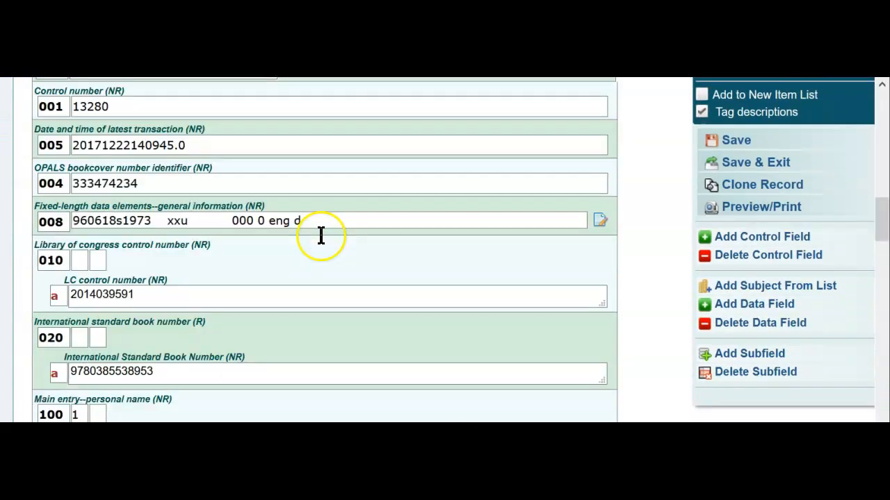
{"action": "scroll", "coordinate": [321, 235], "scroll_direction": "down", "scroll_amount": 6}
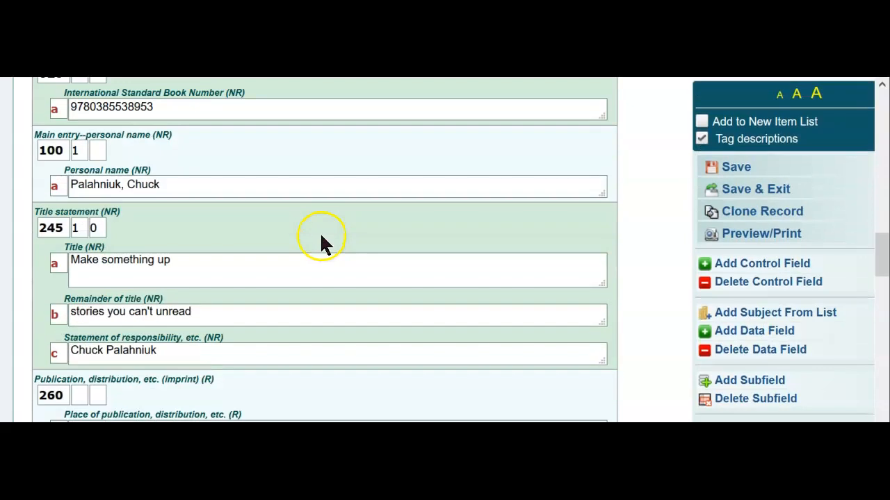
{"action": "scroll", "coordinate": [322, 240], "scroll_direction": "down", "scroll_amount": 9}
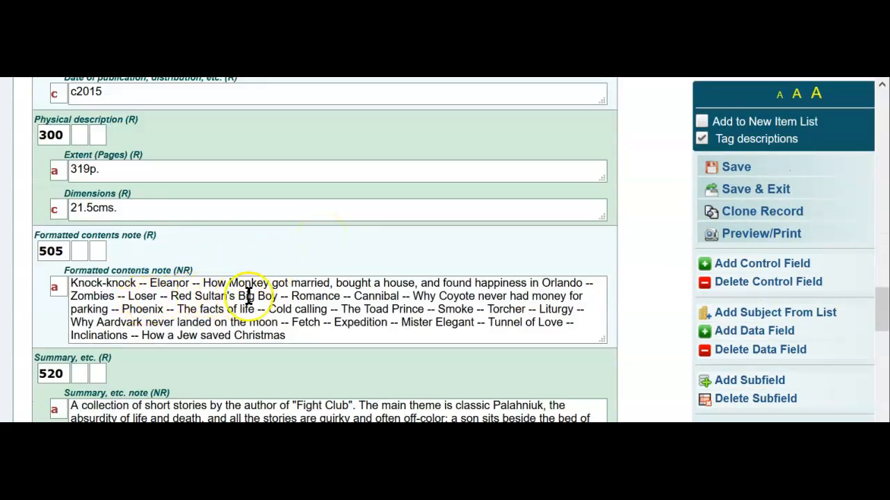
{"action": "scroll", "coordinate": [352, 294], "scroll_direction": "up", "scroll_amount": 8}
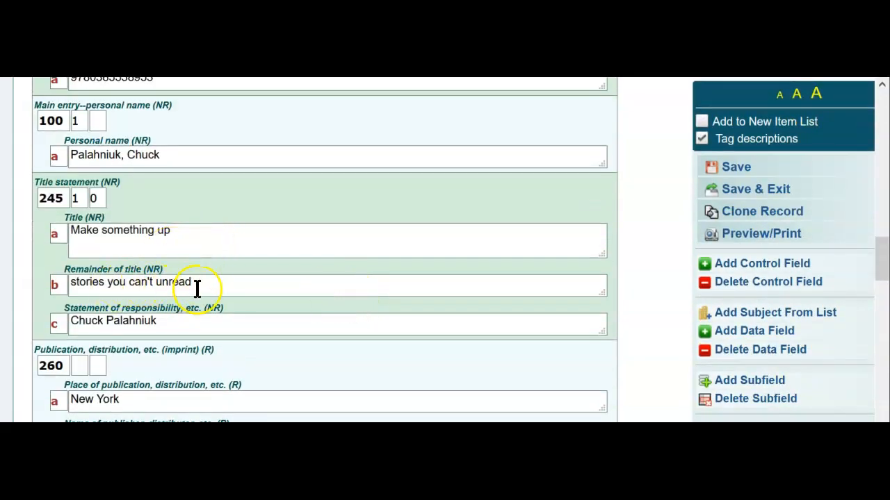
Step: Review the record's 505 formatted contents note, 520 summary and 650 topical subject entry
{"action": "scroll", "coordinate": [226, 274], "scroll_direction": "down", "scroll_amount": 8}
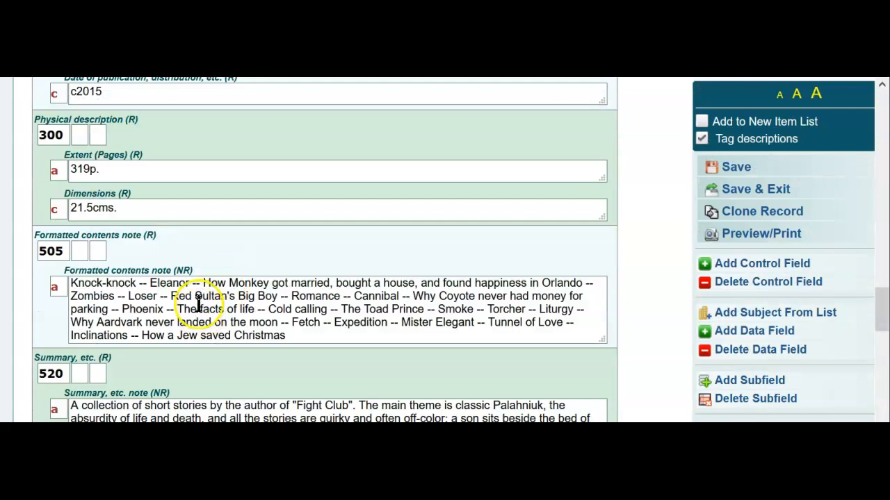
{"action": "scroll", "coordinate": [198, 304], "scroll_direction": "down", "scroll_amount": 1}
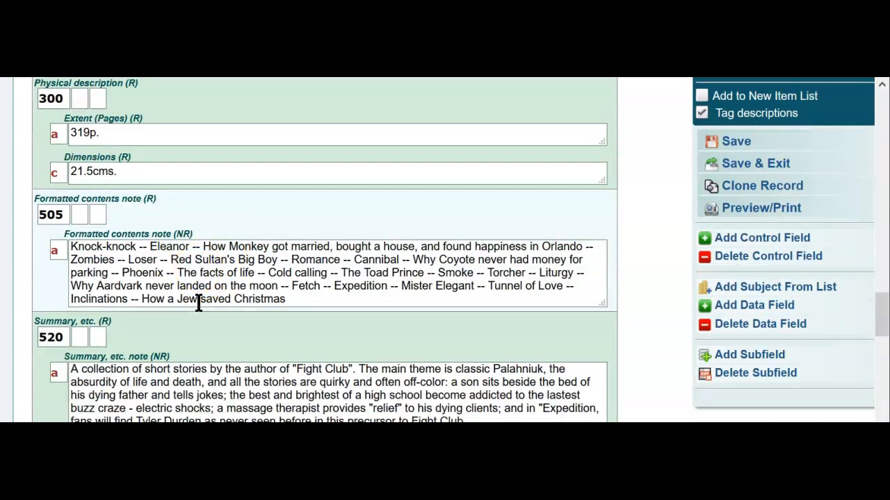
{"action": "scroll", "coordinate": [198, 304], "scroll_direction": "down", "scroll_amount": 1}
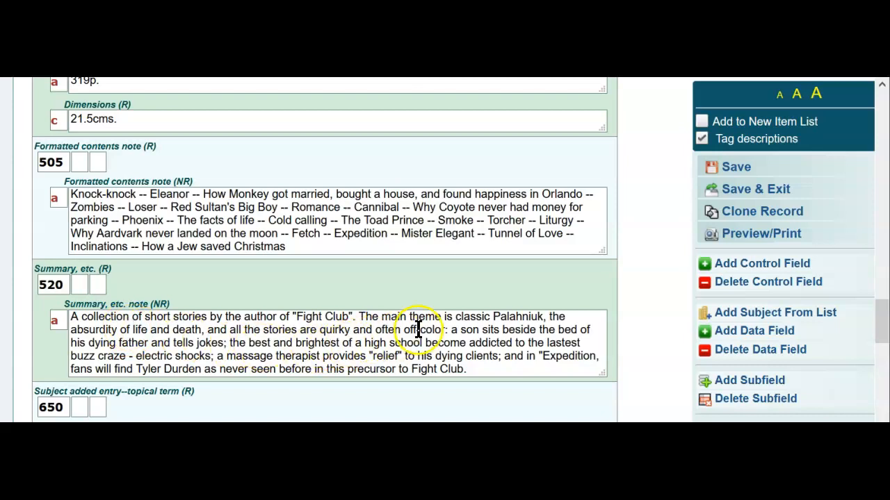
{"action": "scroll", "coordinate": [295, 344], "scroll_direction": "down", "scroll_amount": 1}
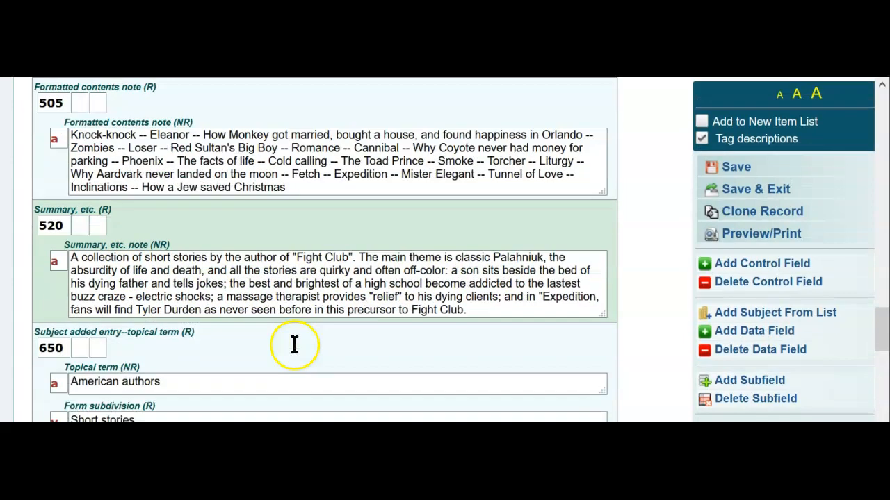
{"action": "scroll", "coordinate": [292, 340], "scroll_direction": "down", "scroll_amount": 3}
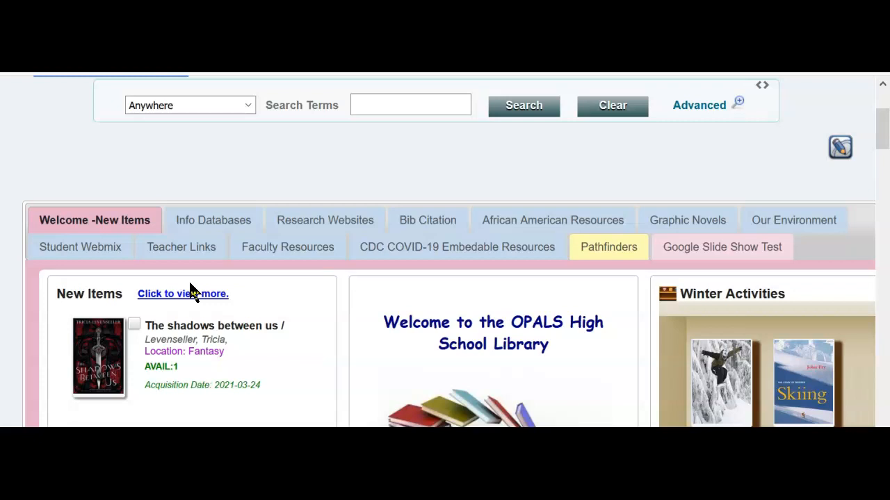
Step: Open the MARC Editor from the OPALS High School Library home page
{"action": "scroll", "coordinate": [191, 291], "scroll_direction": "up", "scroll_amount": 3}
{"action": "mouse_move", "coordinate": [361, 122]}
{"action": "left_click", "coordinate": [381, 186]}
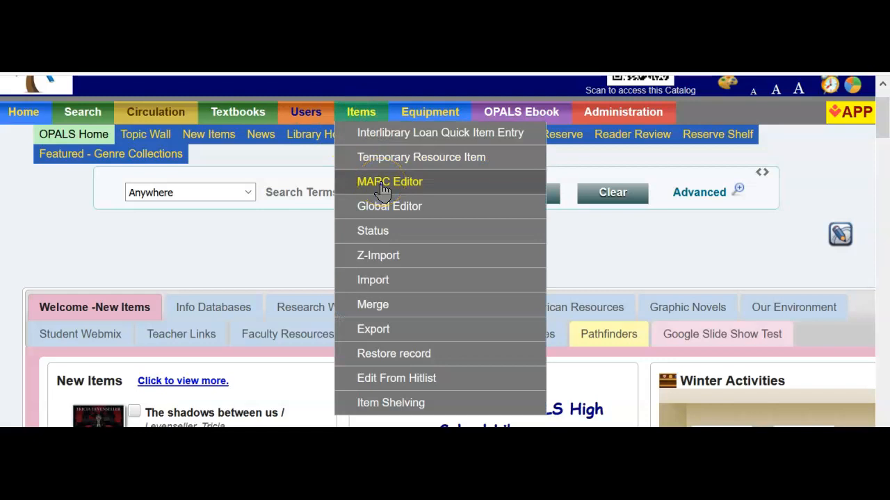